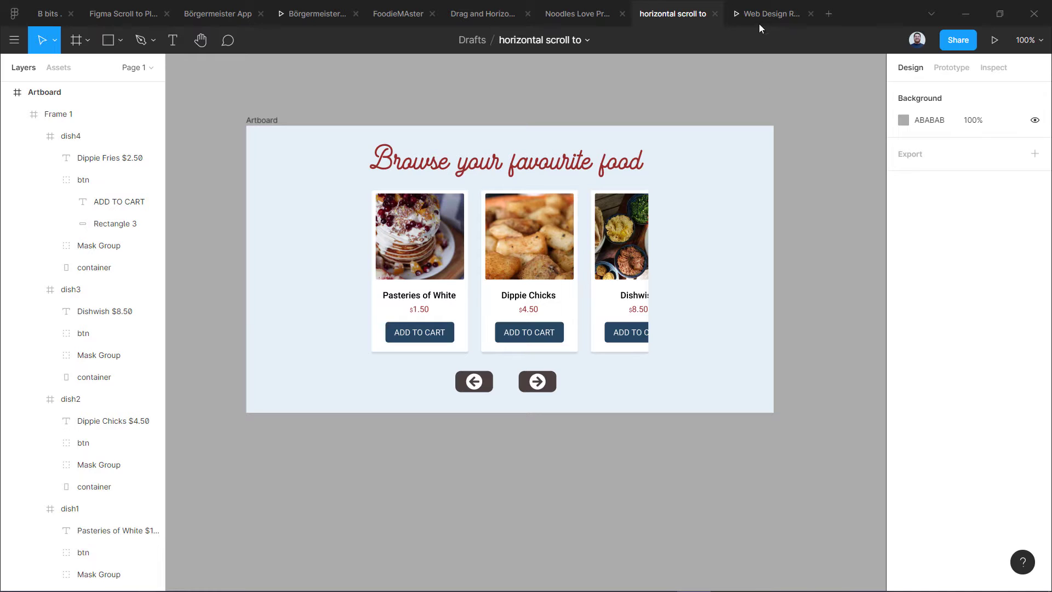
# Test the Advertising Disclosure link in the running Web Design Review Tax prototype and close the preview.
pyautogui.click(757, 18)
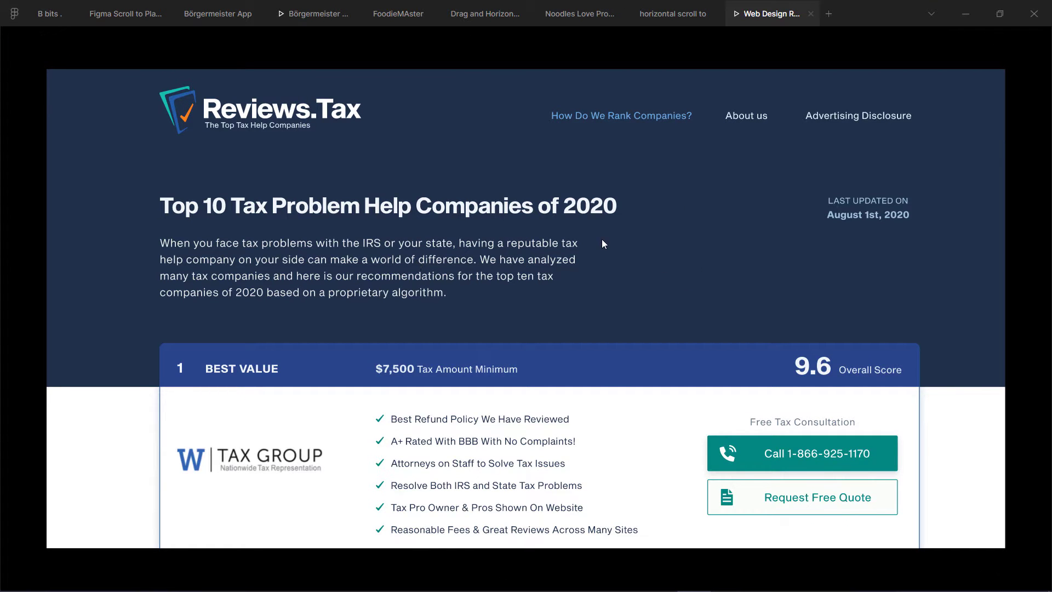
pyautogui.click(829, 117)
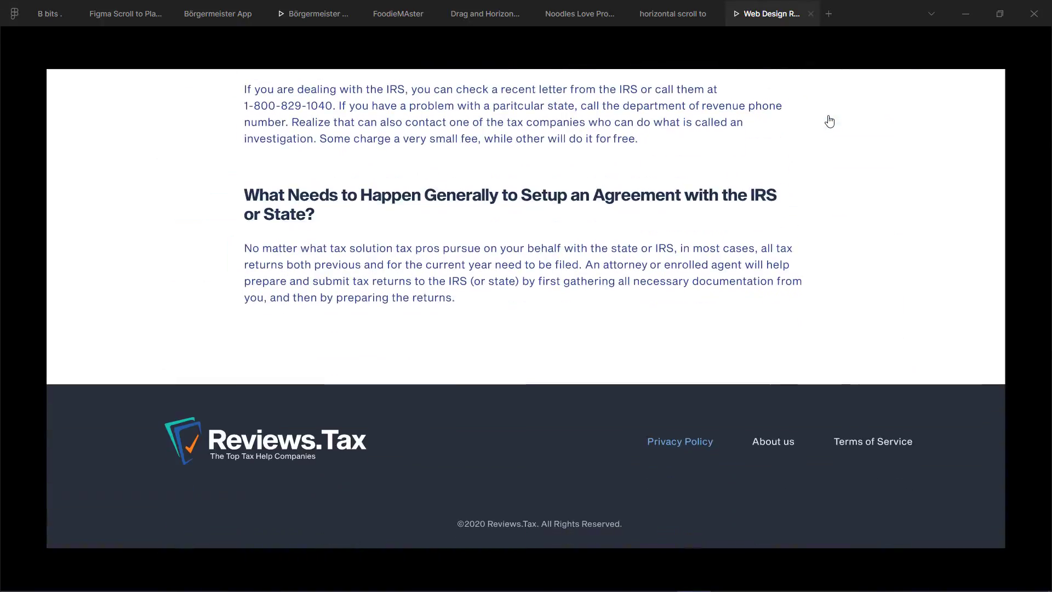
pyautogui.click(649, 382)
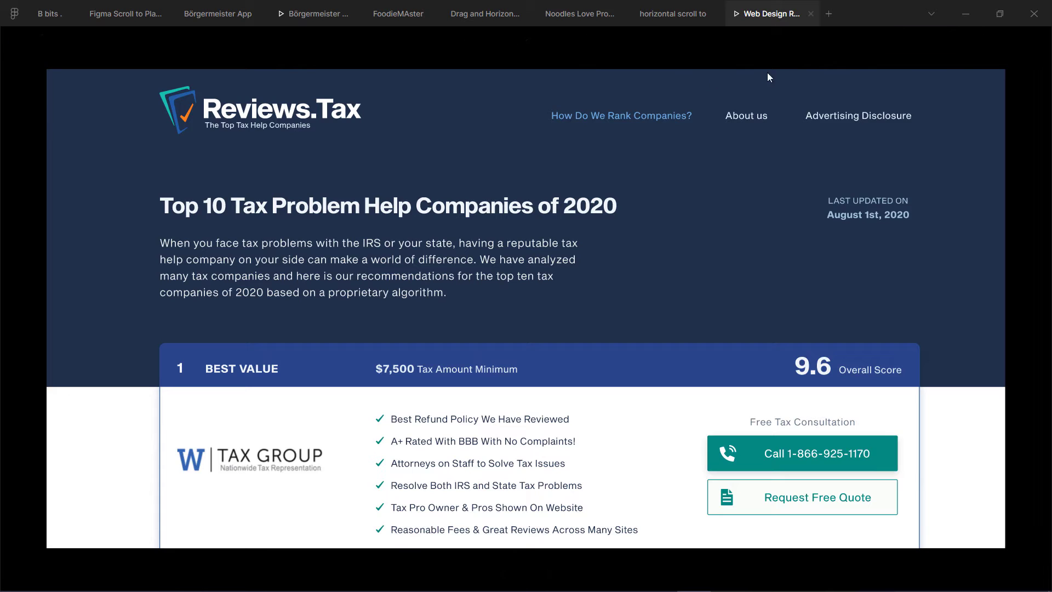
pyautogui.click(811, 14)
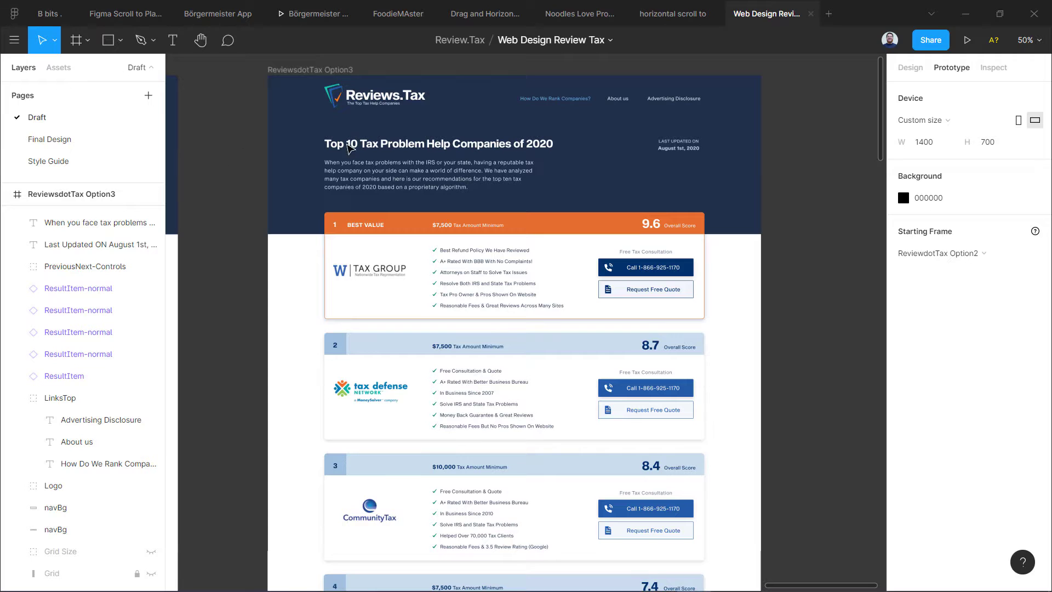
# Add an on-click interaction to the Advertising Disclosure link in the header of the ReviewsdotTax Option3 frame.
pyautogui.scroll(2, 634, 192)
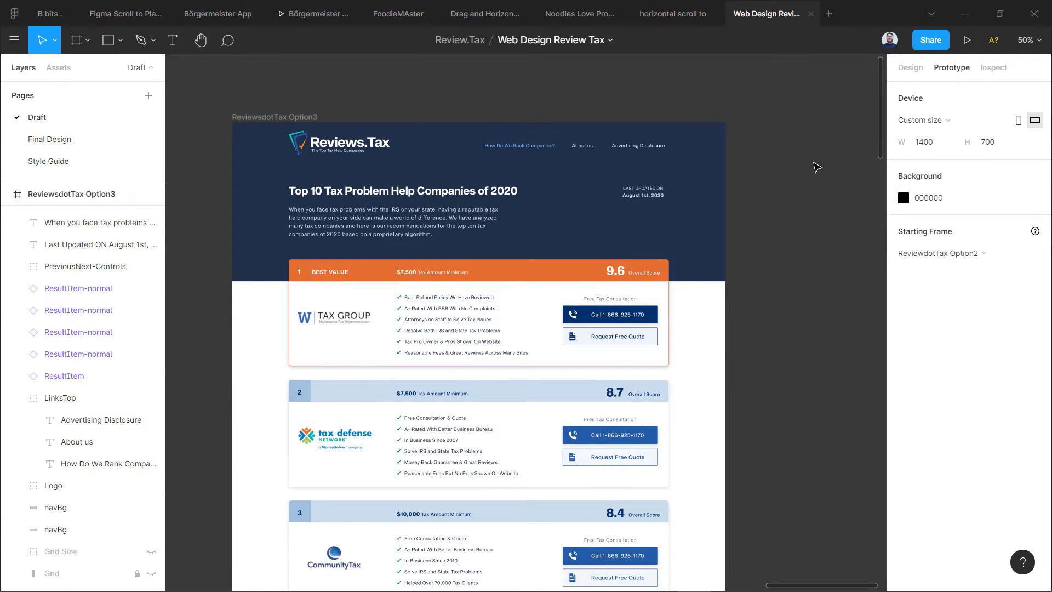
pyautogui.hotkey('shift', '0')
pyautogui.scroll(5, 816, 167)
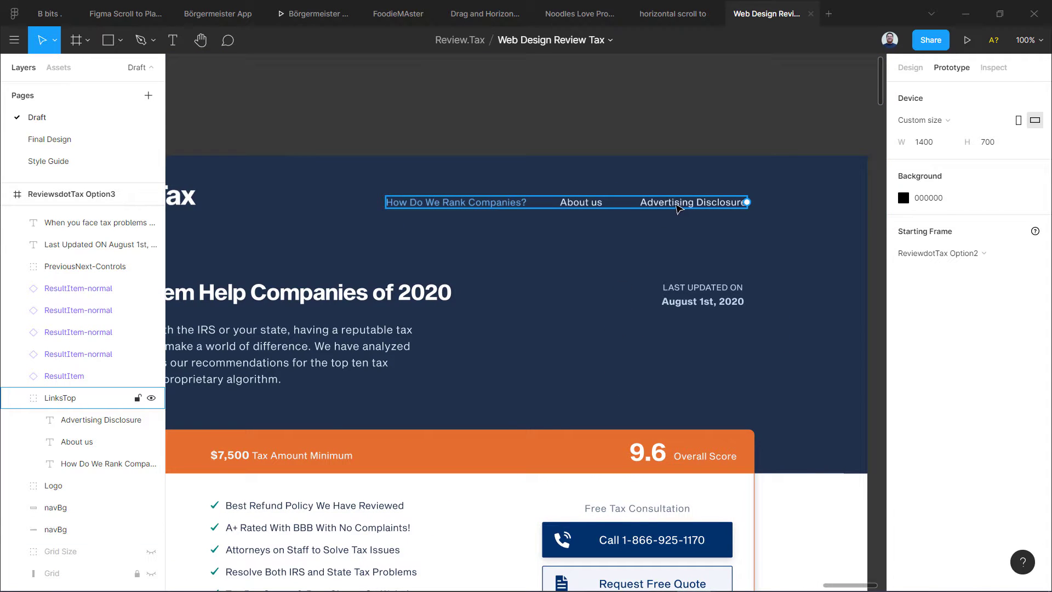
pyautogui.click(677, 208)
pyautogui.click(677, 208)
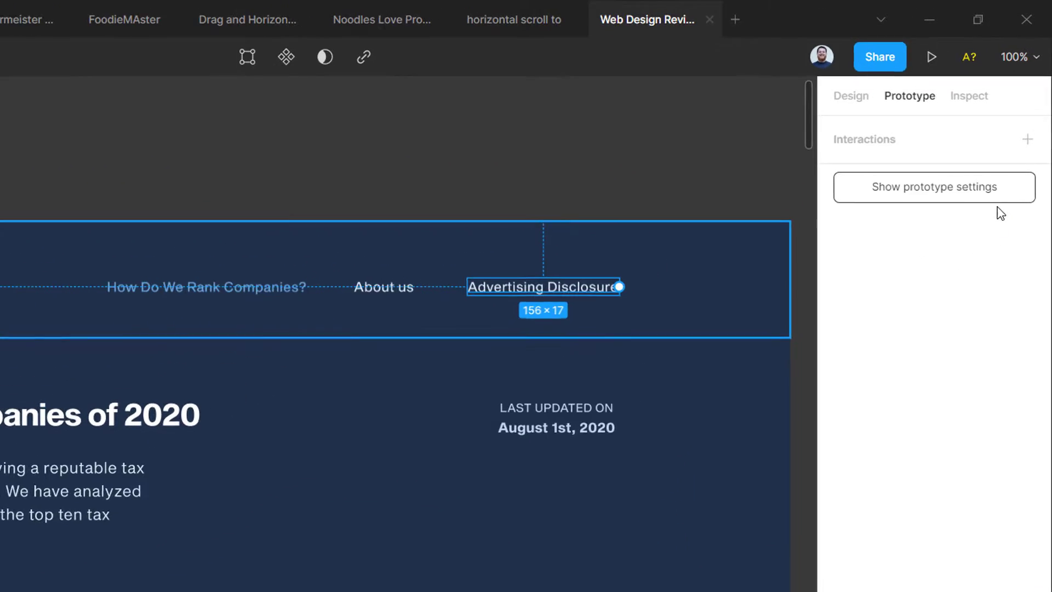
pyautogui.click(1027, 139)
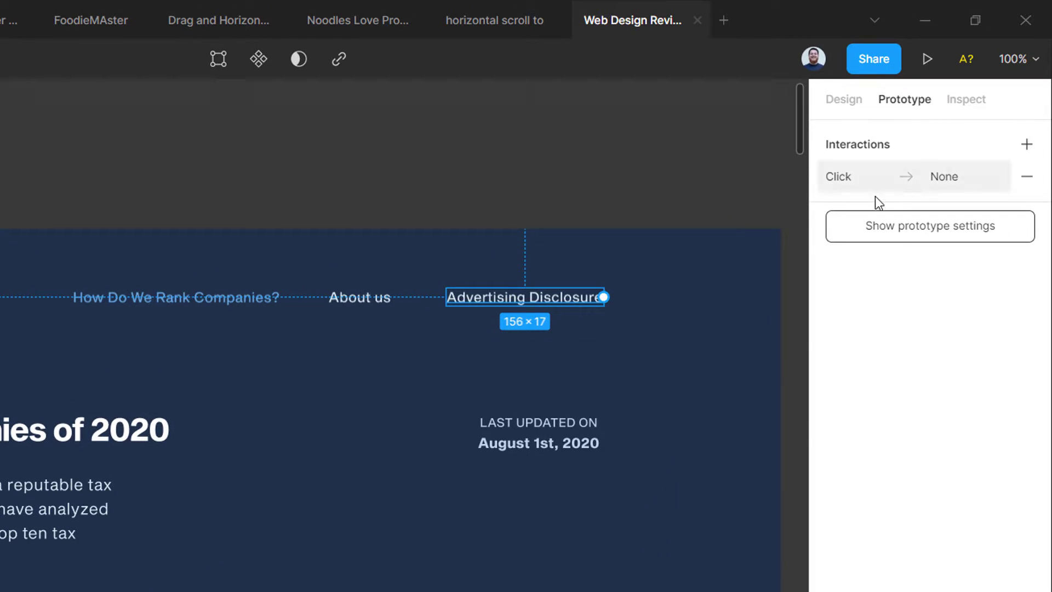
pyautogui.click(955, 182)
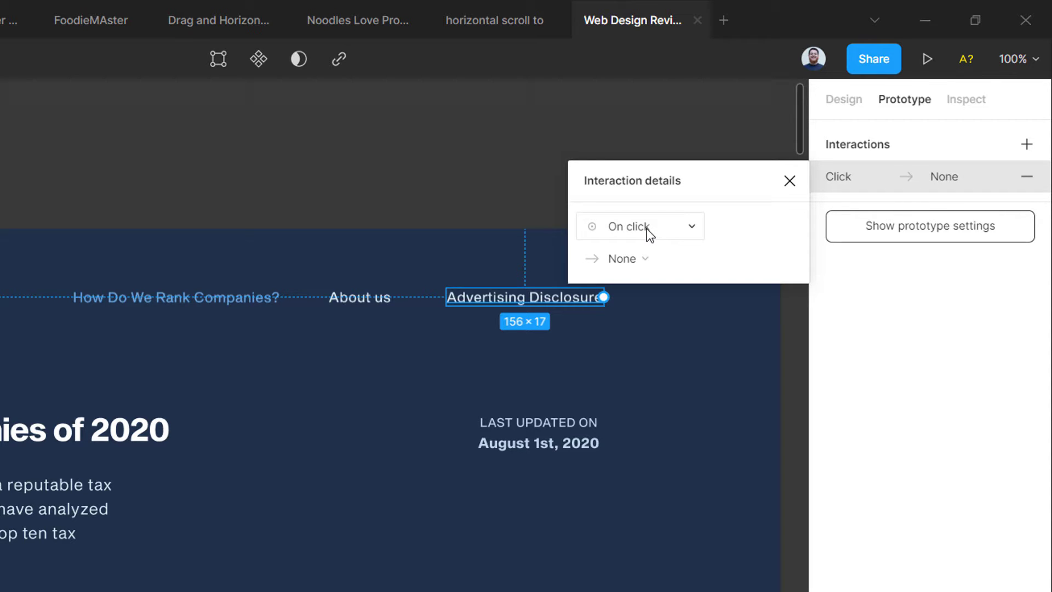
# Set the link's interaction to Scroll to with the Footer as its target.
pyautogui.click(630, 262)
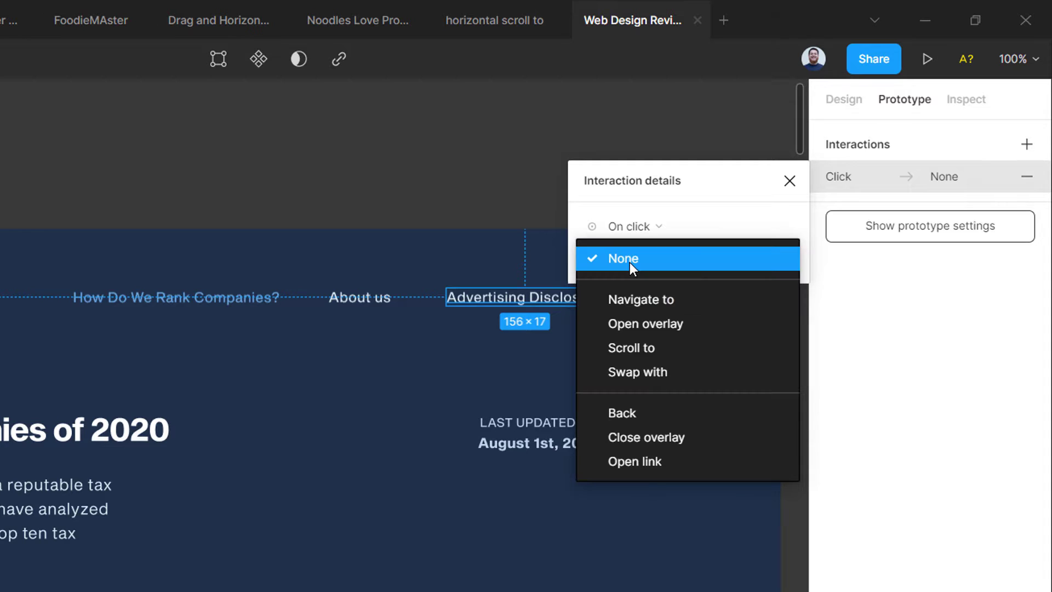
pyautogui.click(644, 348)
pyautogui.click(743, 262)
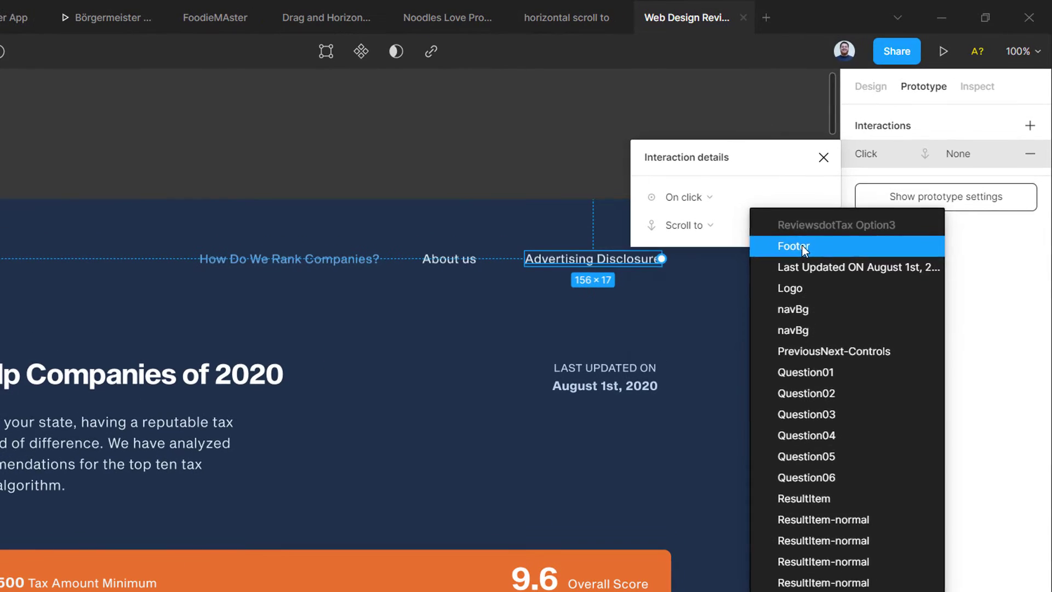
pyautogui.click(858, 194)
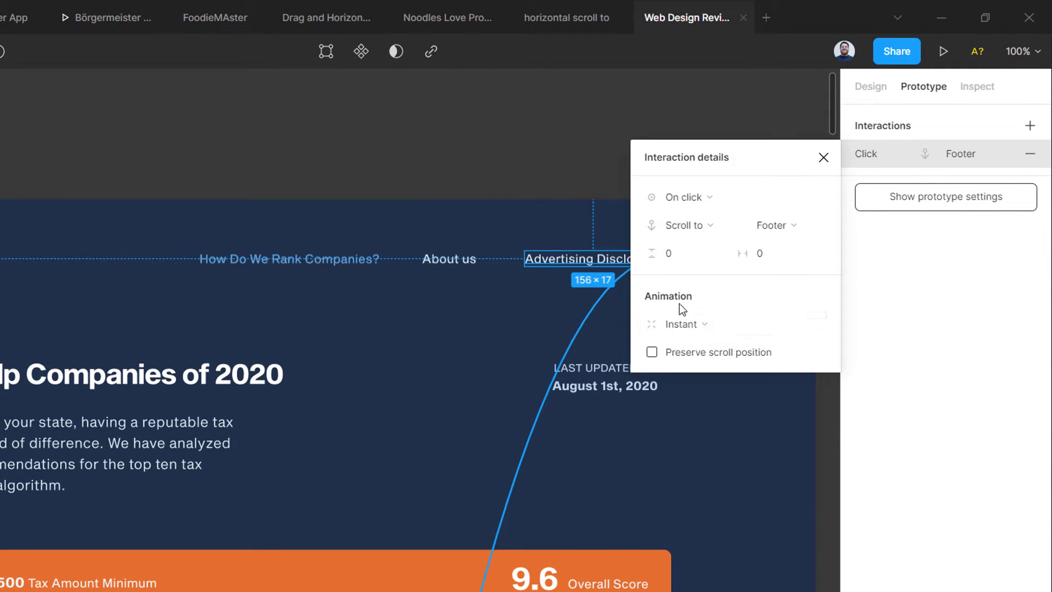
# Set the scroll animation to Animate with Ease In And Out easing and a duration of 1200 ms.
pyautogui.click(688, 325)
pyautogui.click(688, 343)
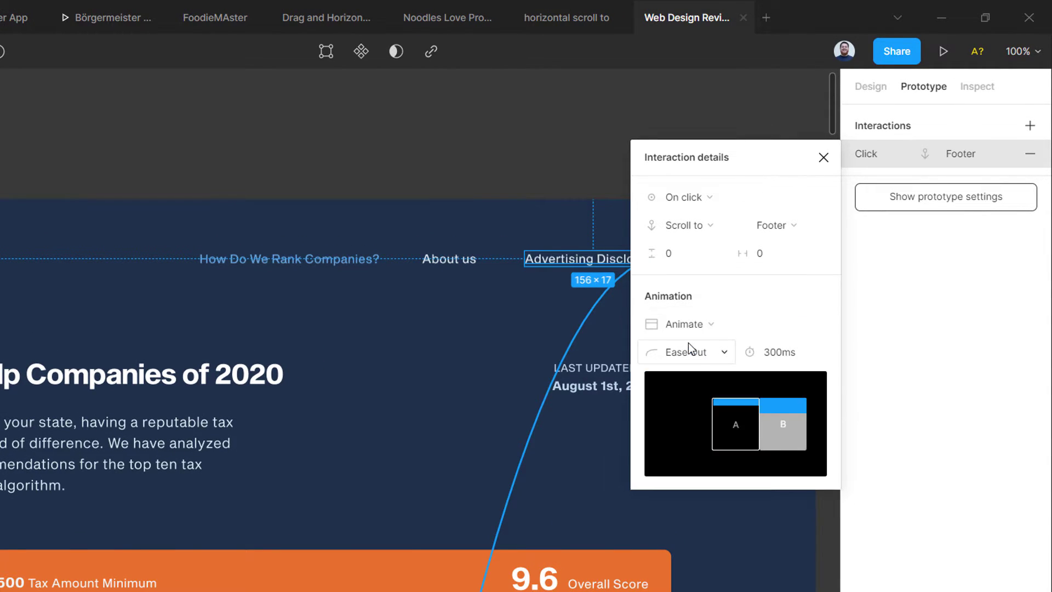
pyautogui.click(688, 346)
pyautogui.click(689, 373)
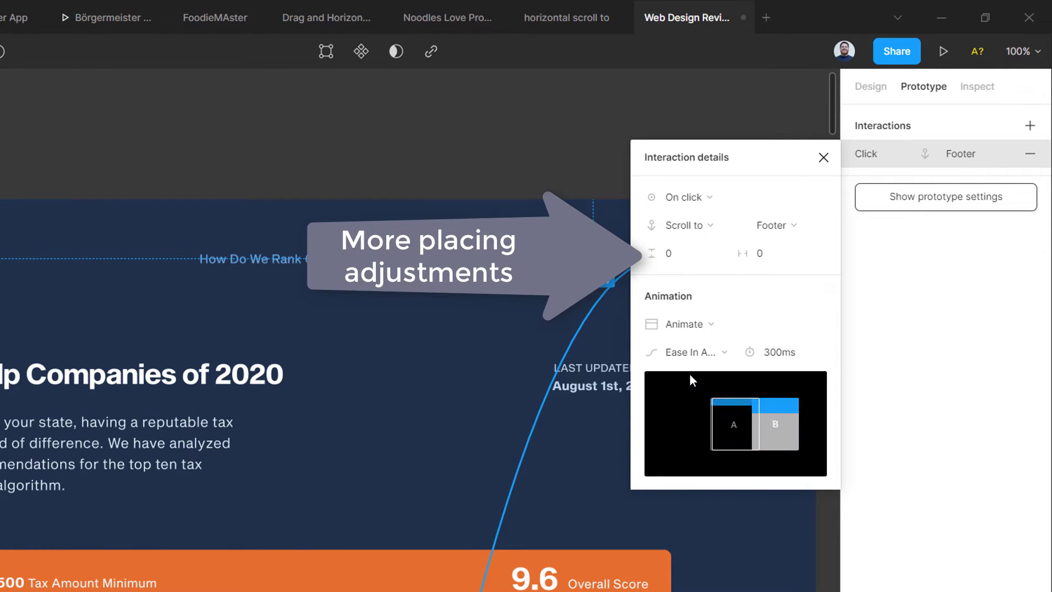
pyautogui.click(770, 353)
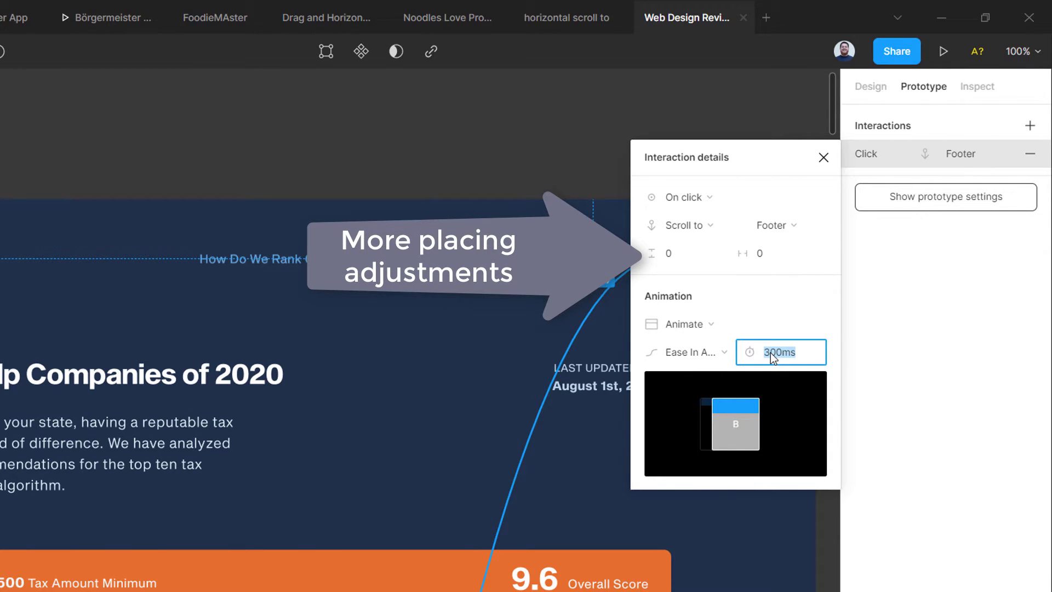
pyautogui.write('1200')
pyautogui.press('Return')
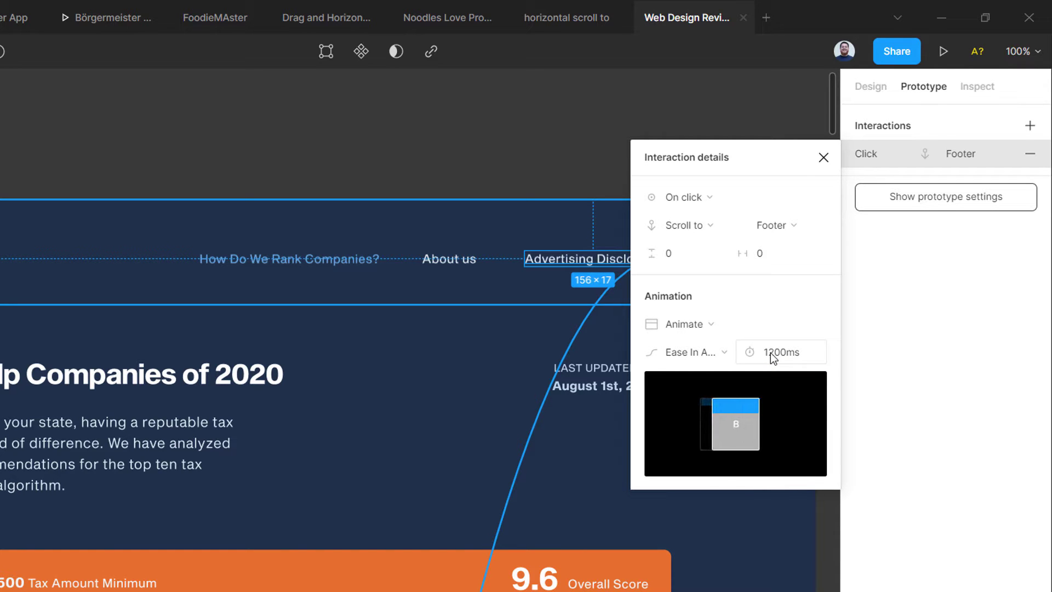
pyautogui.click(600, 134)
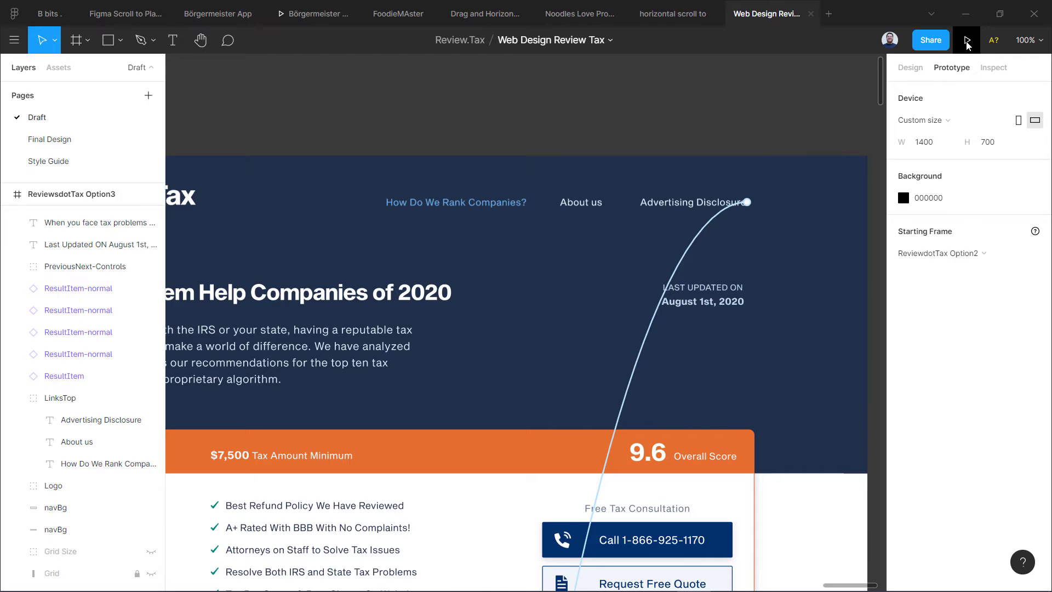
# Run the prototype and check how the Advertising Disclosure link scrolls the page down to the footer.
pyautogui.click(966, 44)
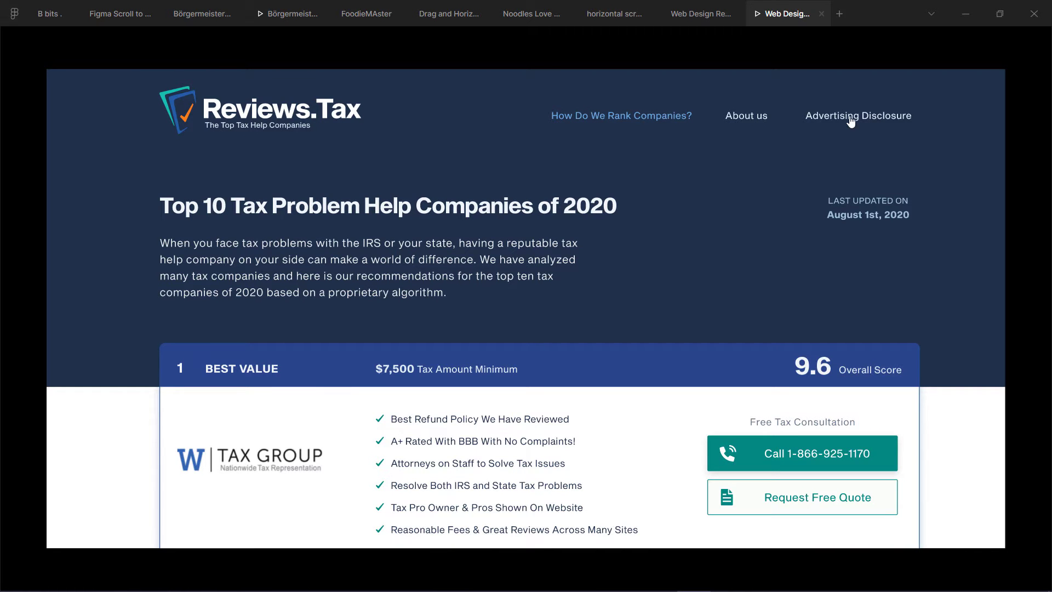
pyautogui.scroll(-20, 851, 121)
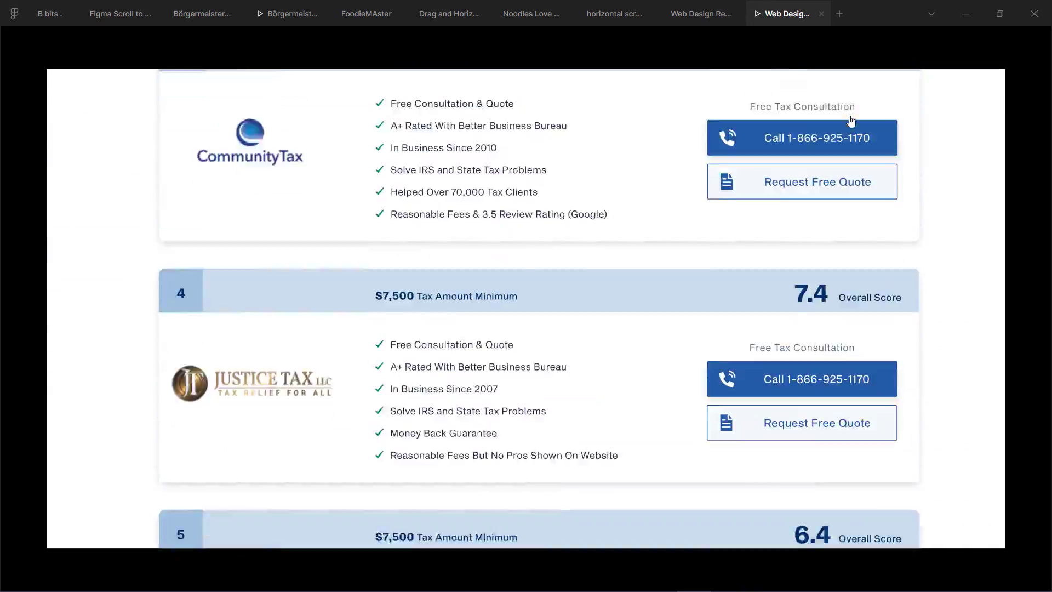
pyautogui.scroll(-5, 851, 120)
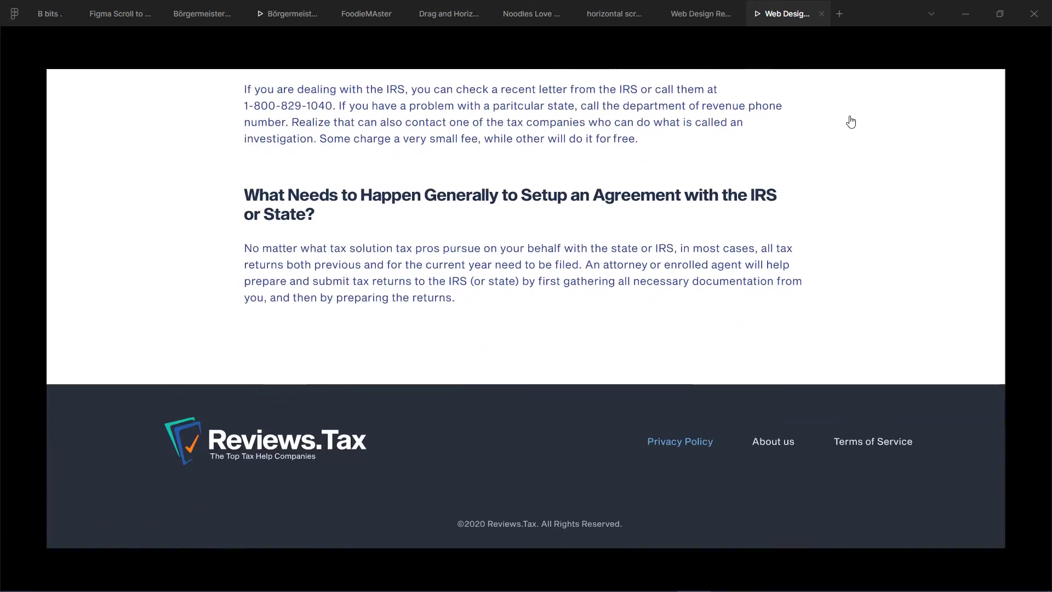
pyautogui.scroll(20, 699, 387)
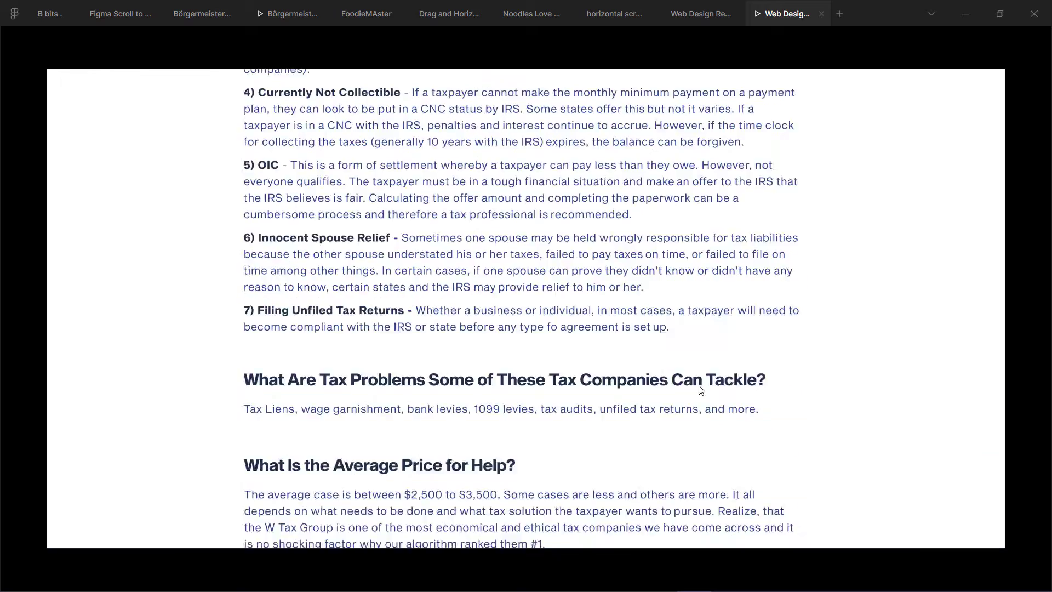
pyautogui.scroll(-20, 843, 117)
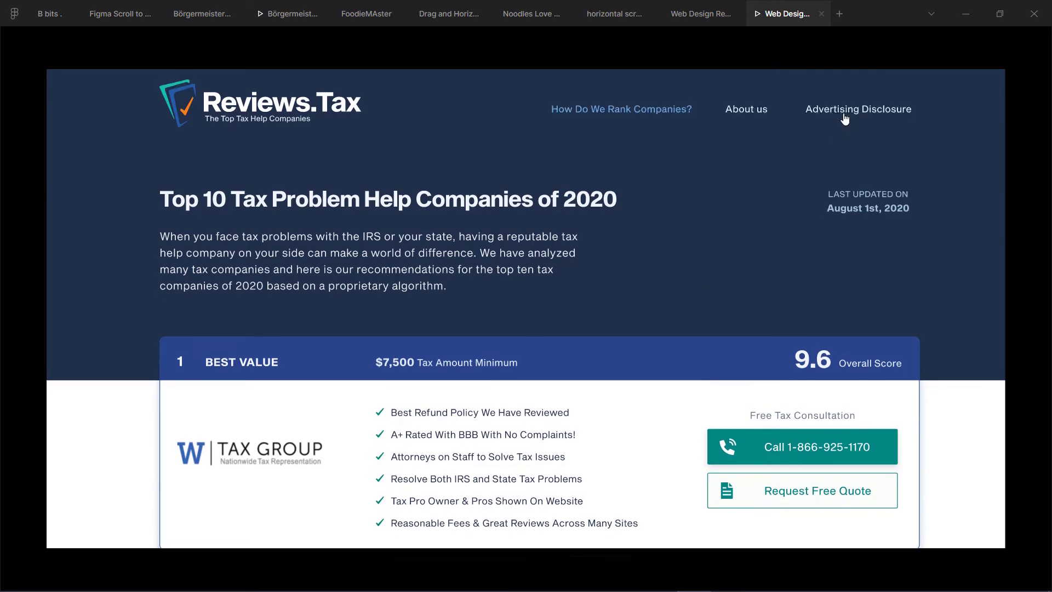
pyautogui.scroll(-6, 844, 119)
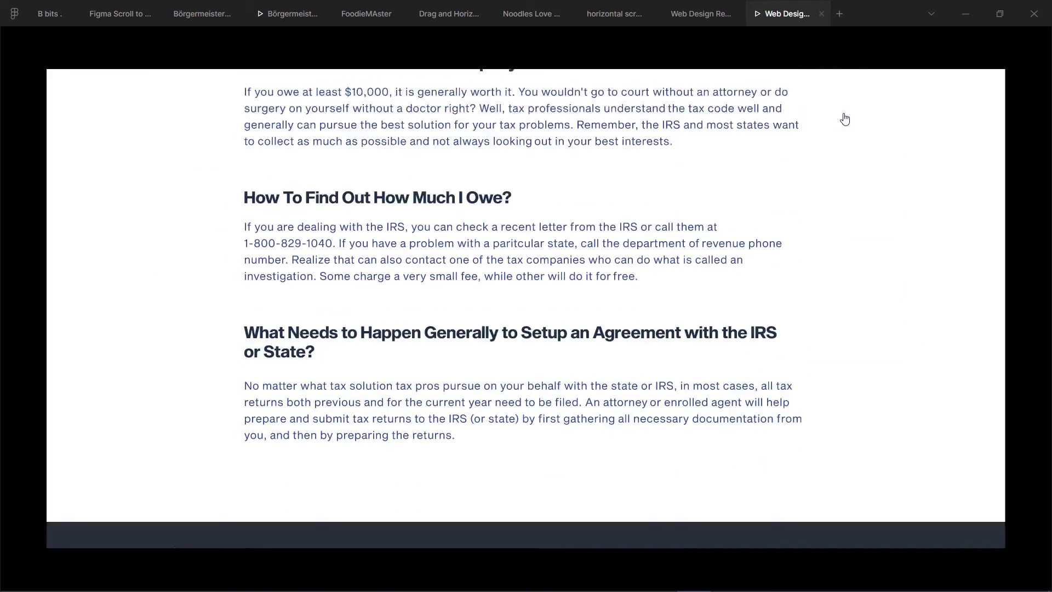
pyautogui.scroll(12, 657, 348)
pyautogui.scroll(8, 653, 351)
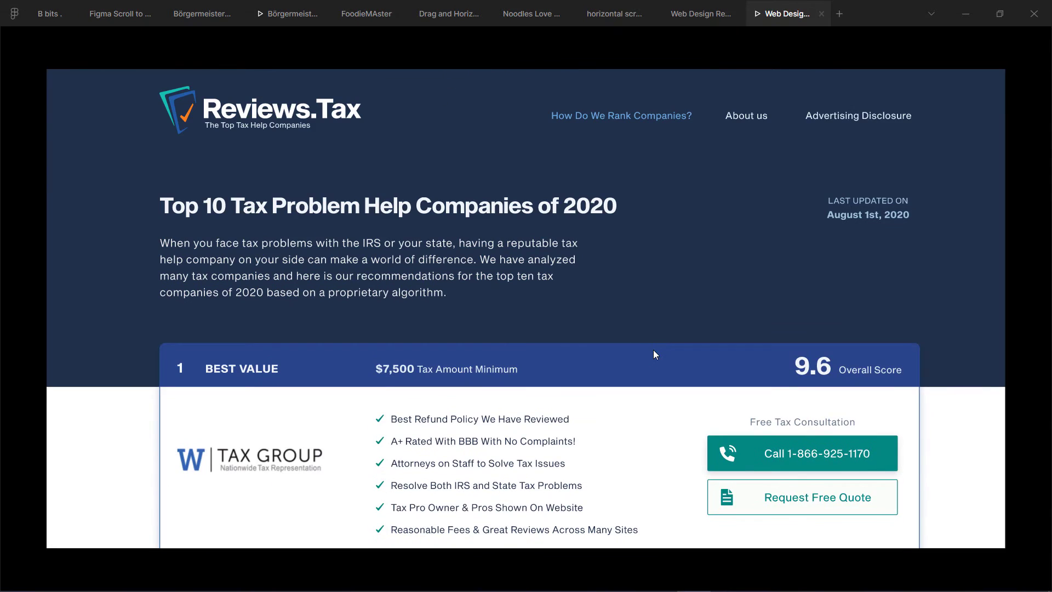
# Return to the design file and set the Advertising Disclosure link's scroll animation duration to 800 ms.
pyautogui.click(695, 16)
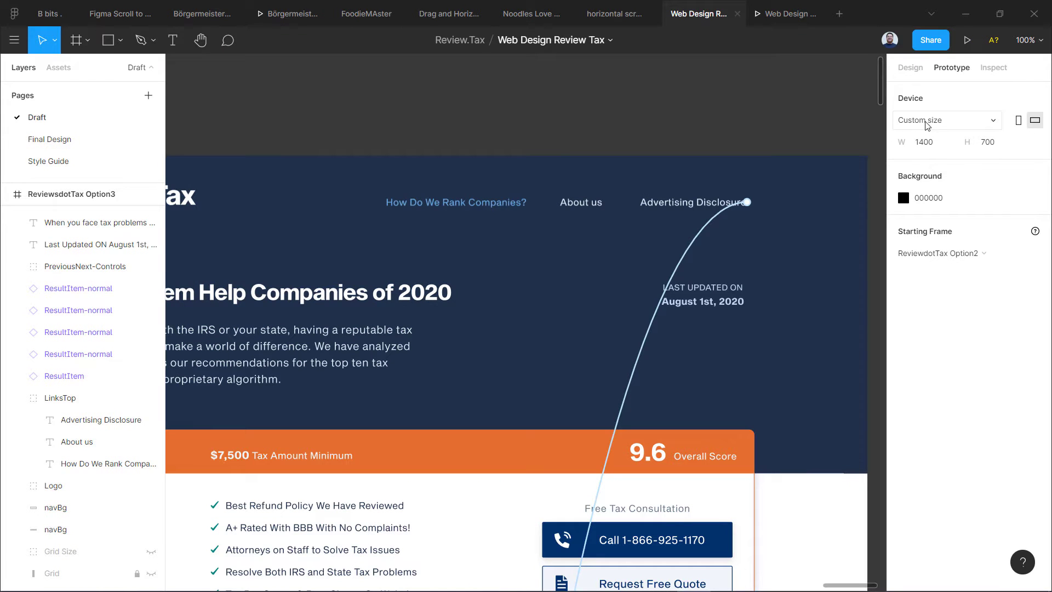
pyautogui.doubleClick(739, 204)
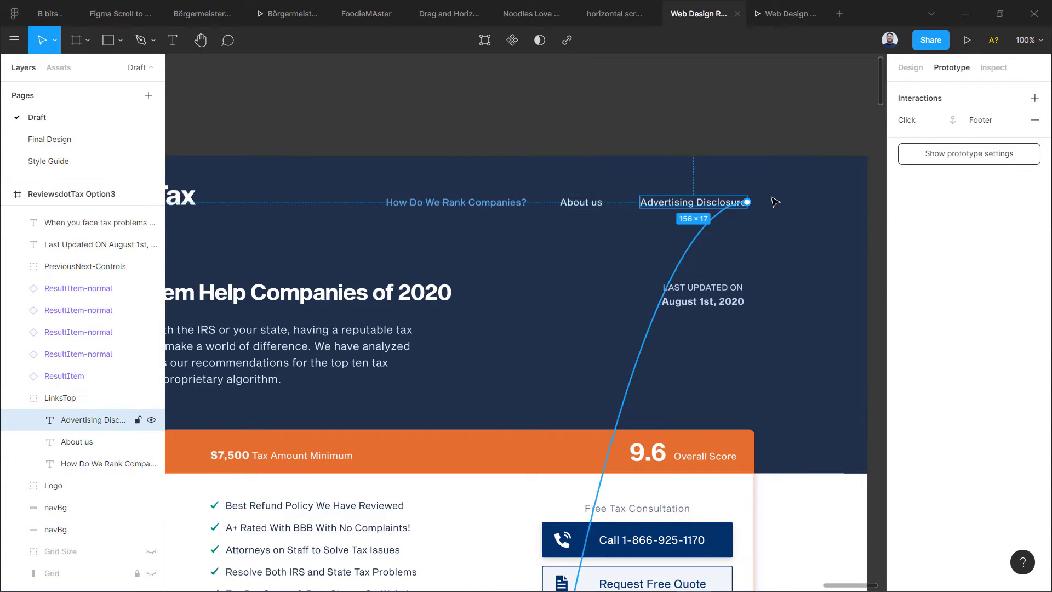
pyautogui.click(973, 121)
pyautogui.click(832, 277)
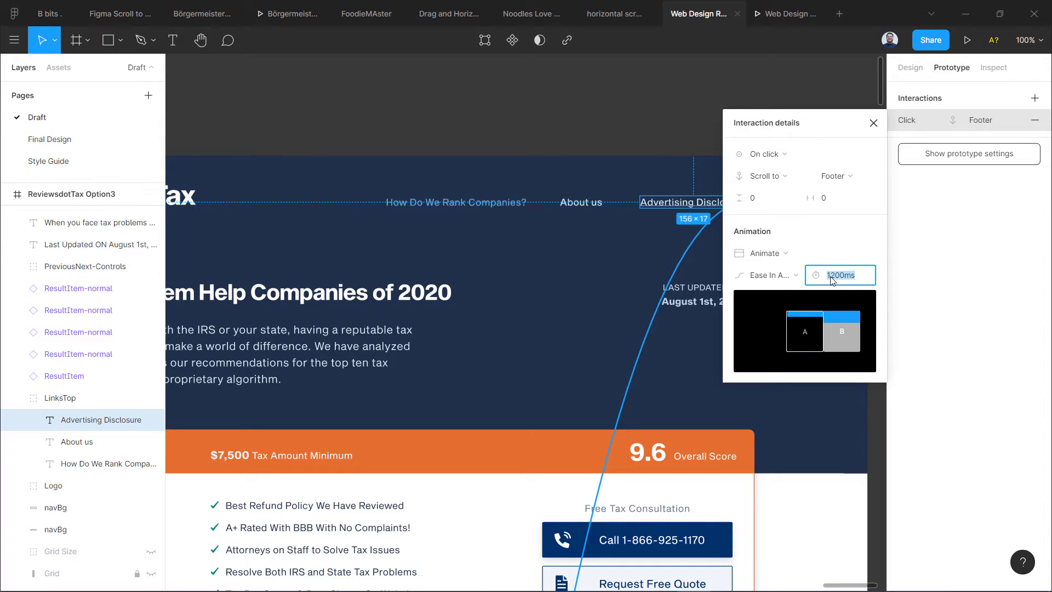
pyautogui.write('800')
pyautogui.press('Return')
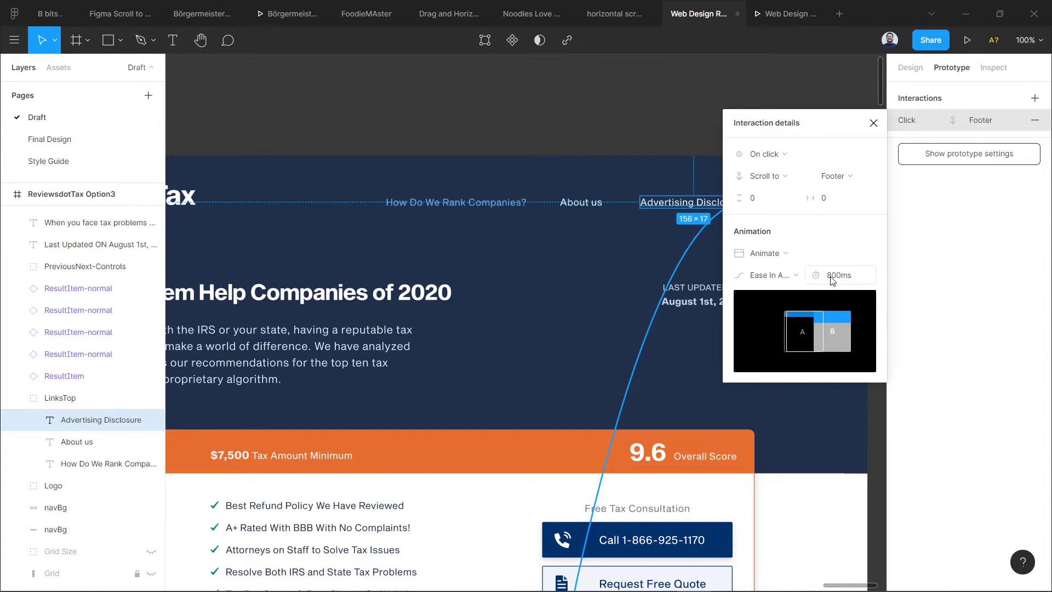
# Retest the Advertising Disclosure link in the open prototype preview and go back to the design file.
pyautogui.click(783, 22)
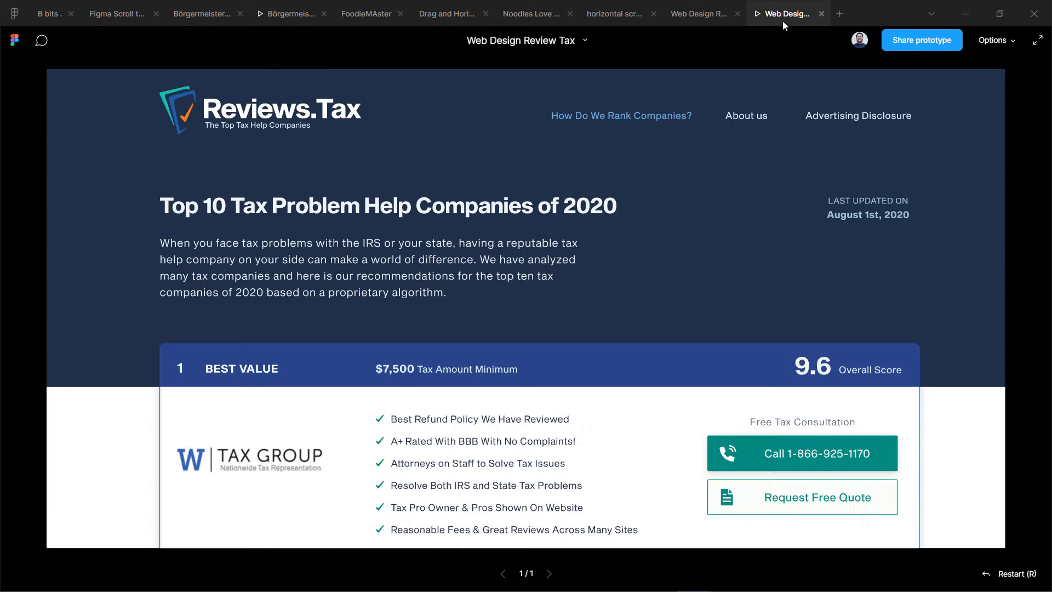
pyautogui.click(875, 121)
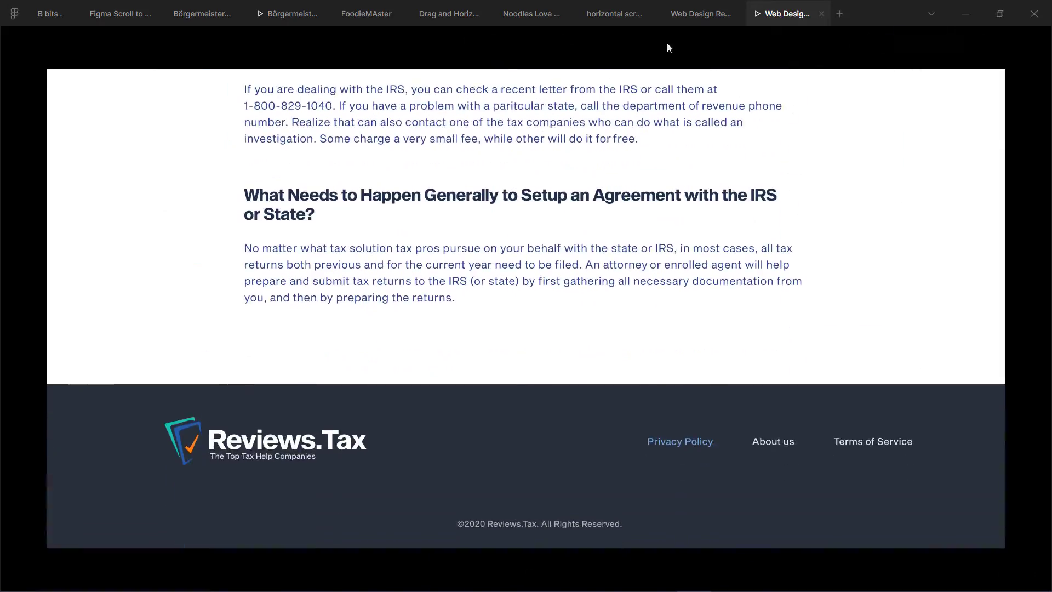
pyautogui.click(691, 13)
pyautogui.click(653, 97)
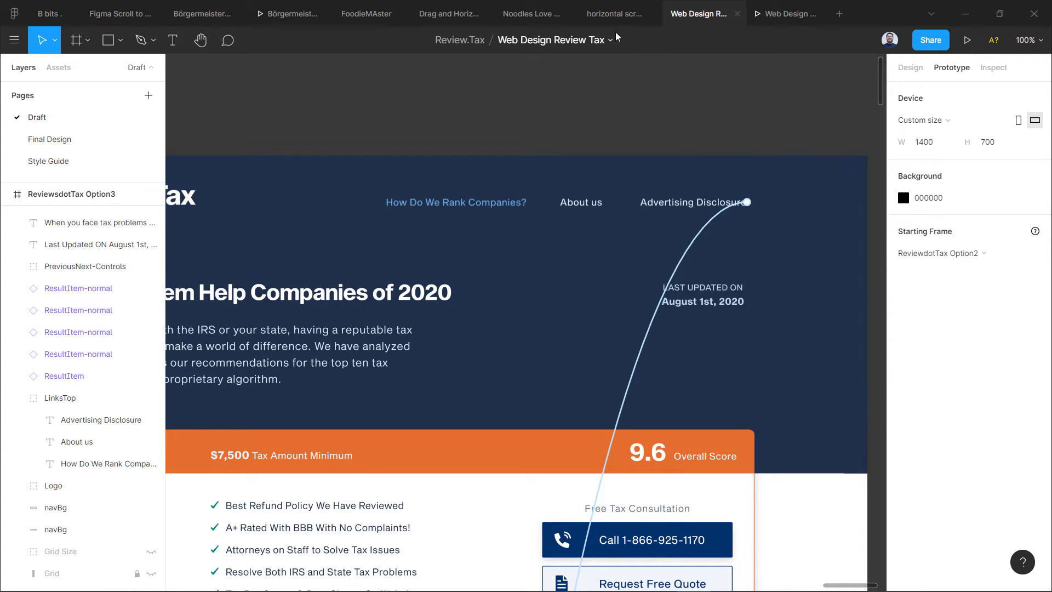
# Switch to the horizontal scroll to file and run its "Browse your favourite food" prototype.
pyautogui.click(613, 14)
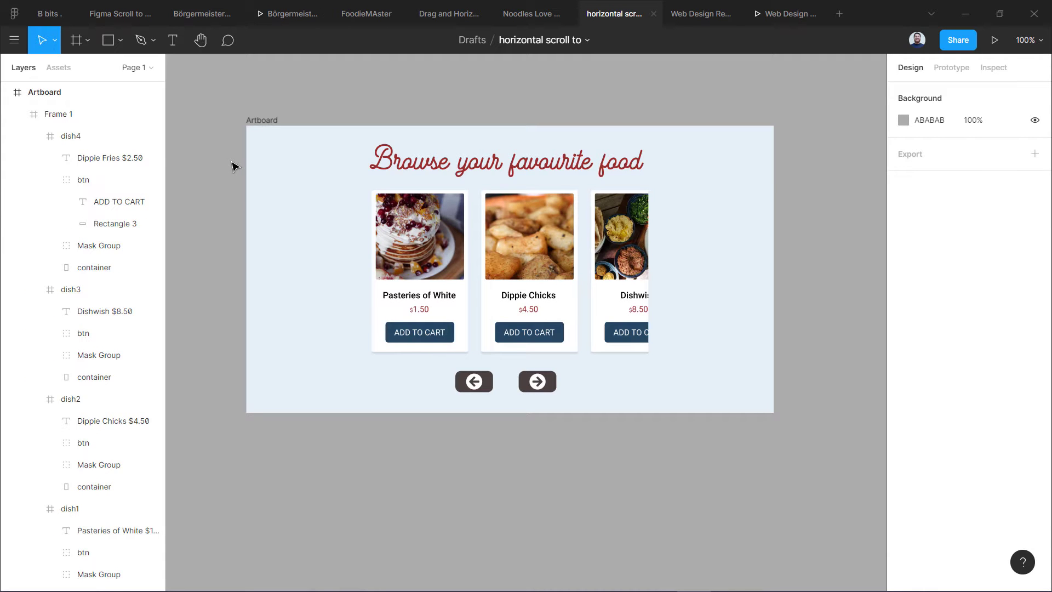
pyautogui.hotkey('ctrl', '+')
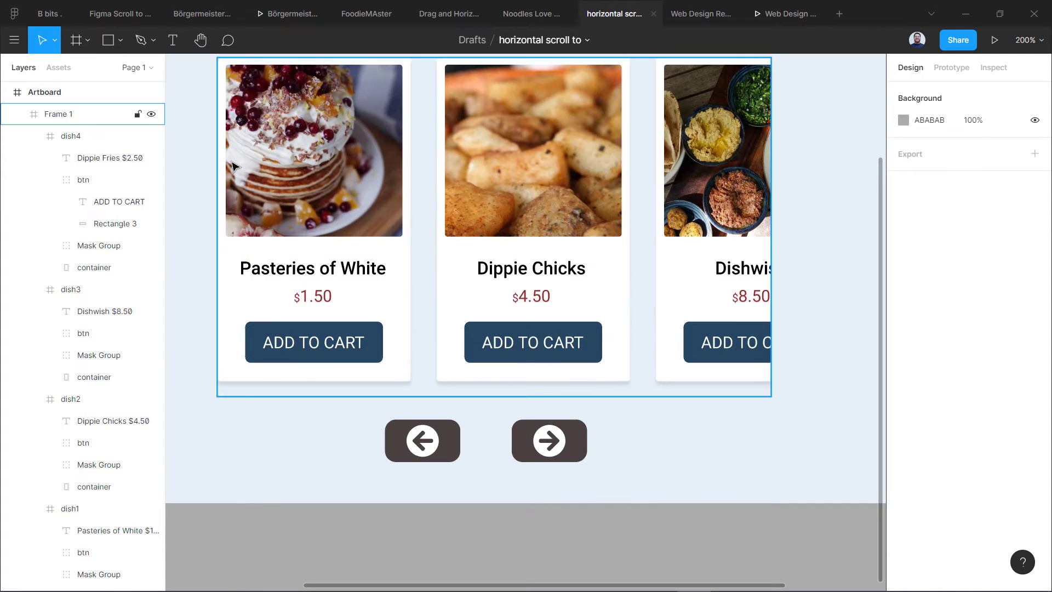
pyautogui.moveTo(332, 142); pyautogui.dragTo(343, 237)
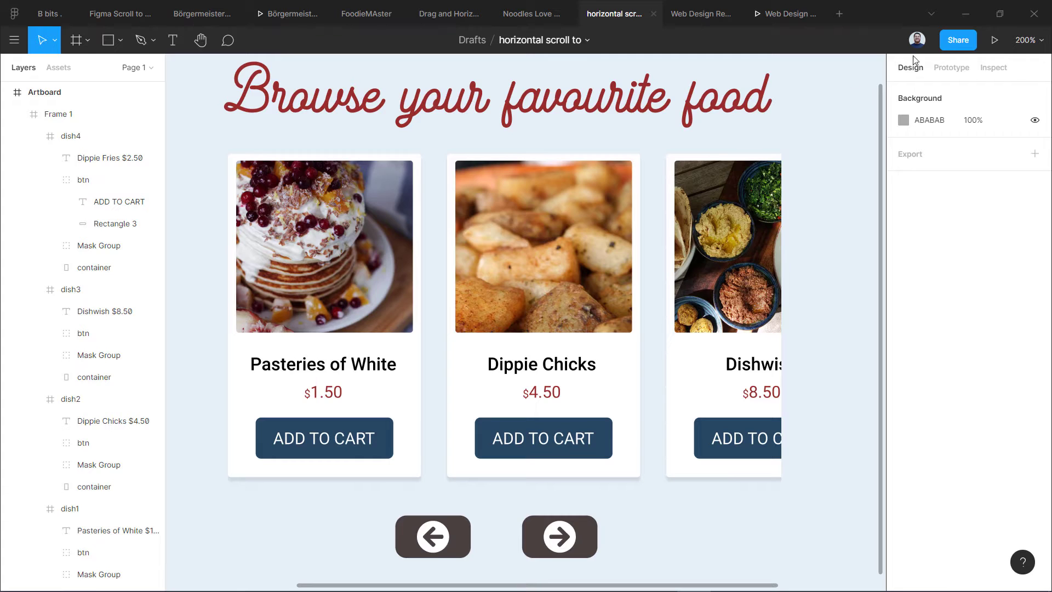
pyautogui.click(994, 40)
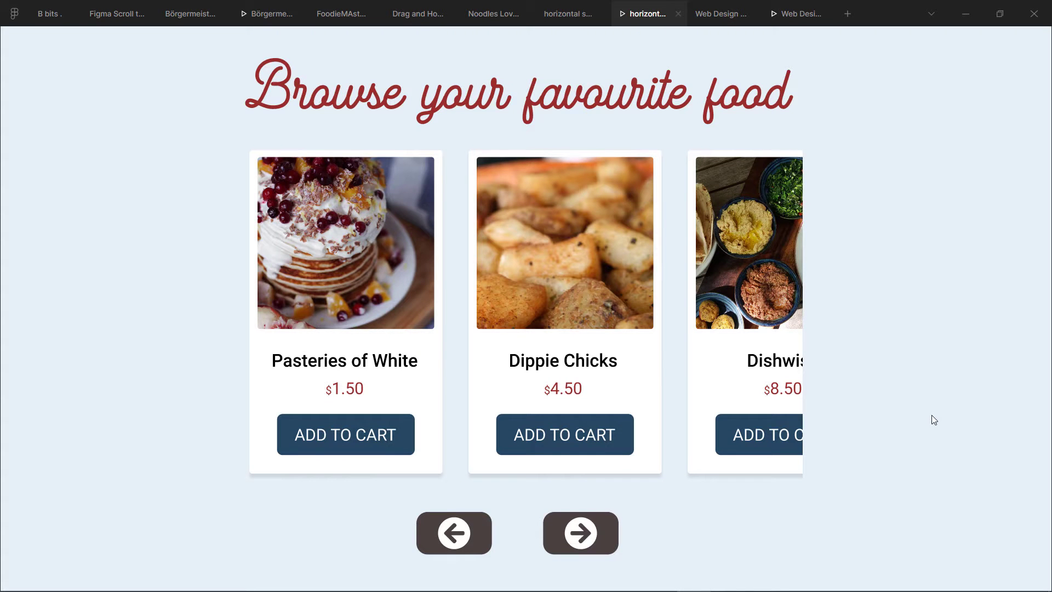
# Test the forward and back arrows in the prototype to see how they scroll the food cards horizontally.
pyautogui.click(582, 534)
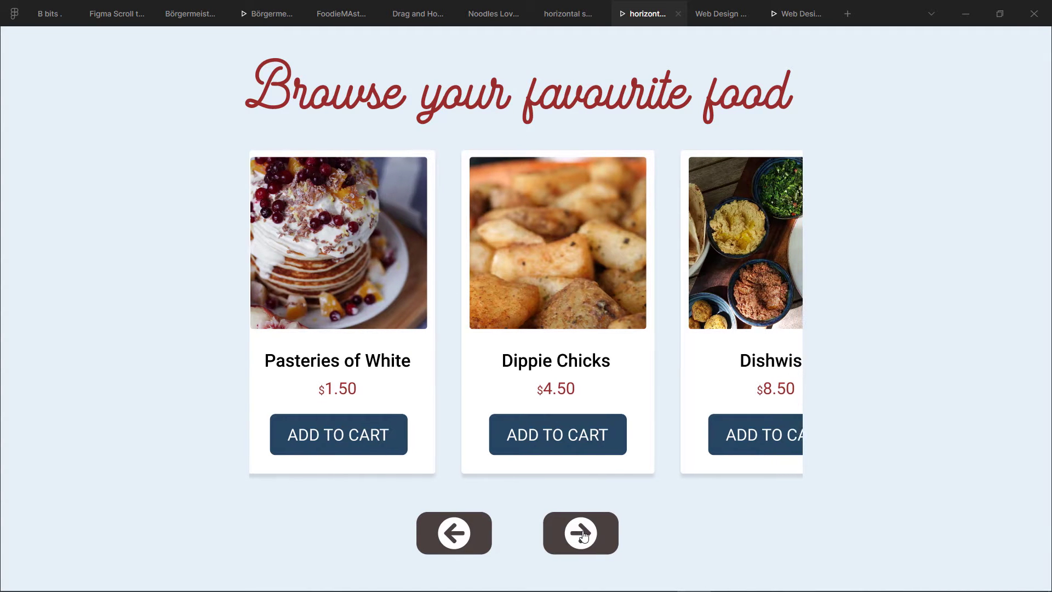
pyautogui.click(582, 533)
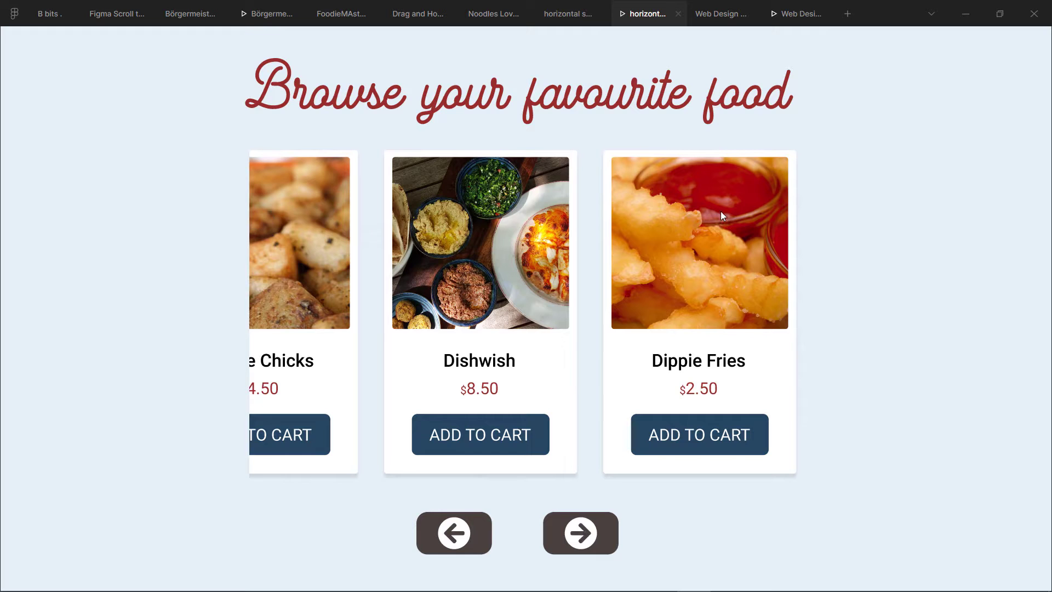
pyautogui.click(454, 530)
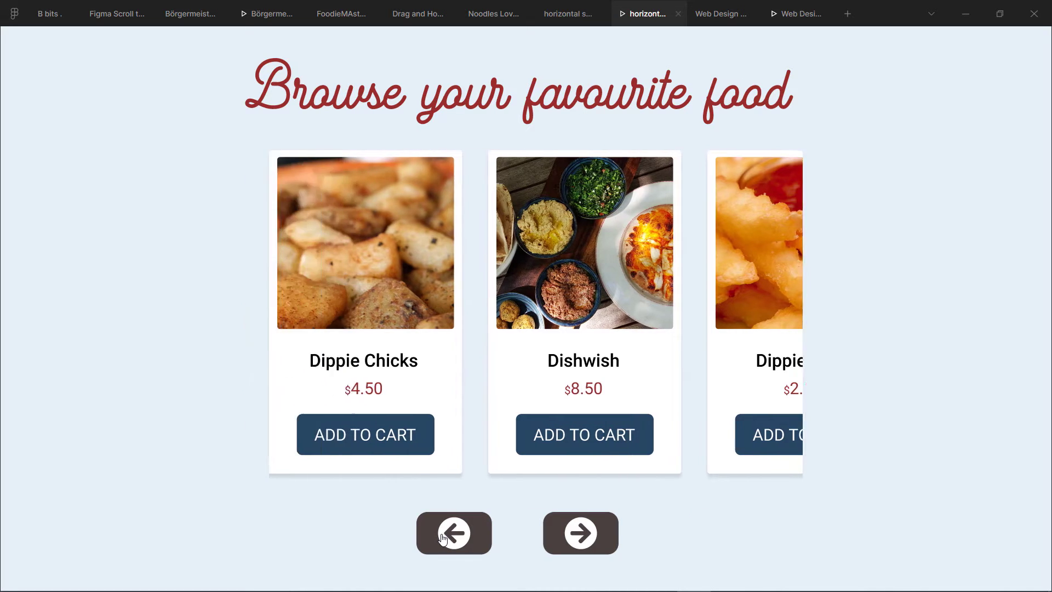
pyautogui.click(597, 531)
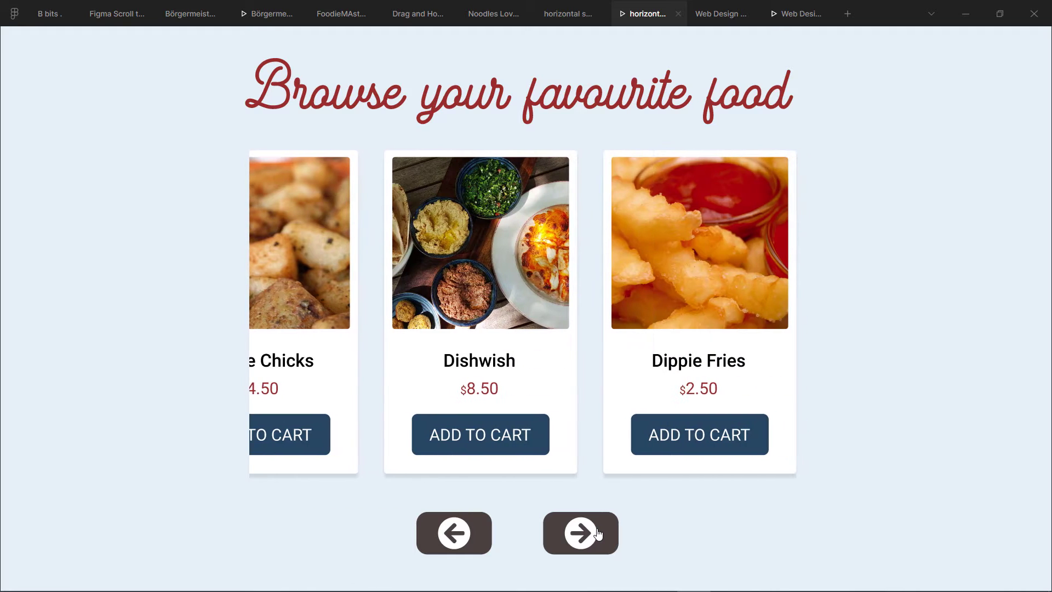
pyautogui.click(451, 534)
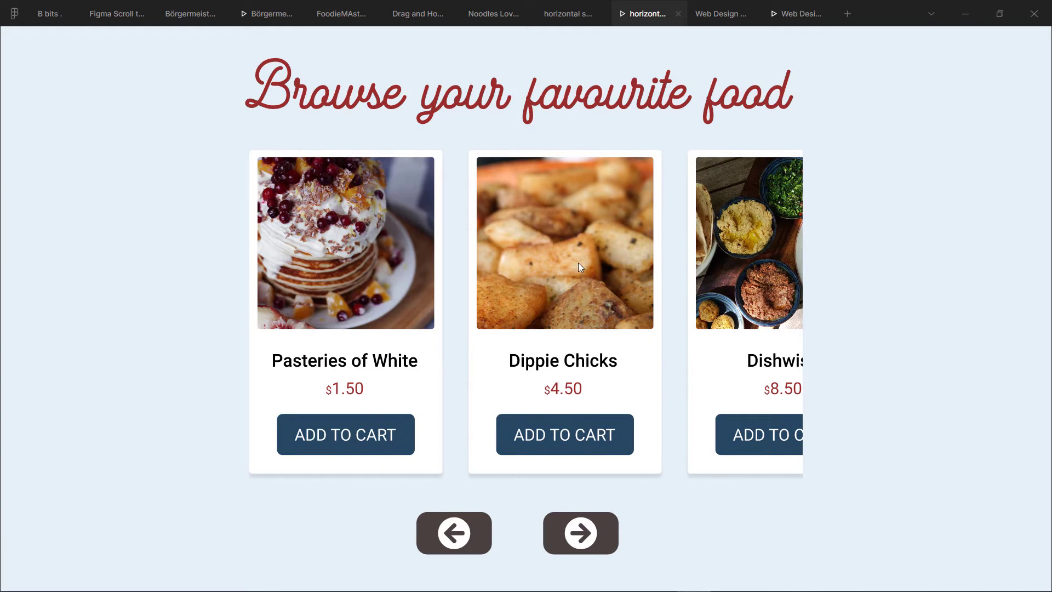
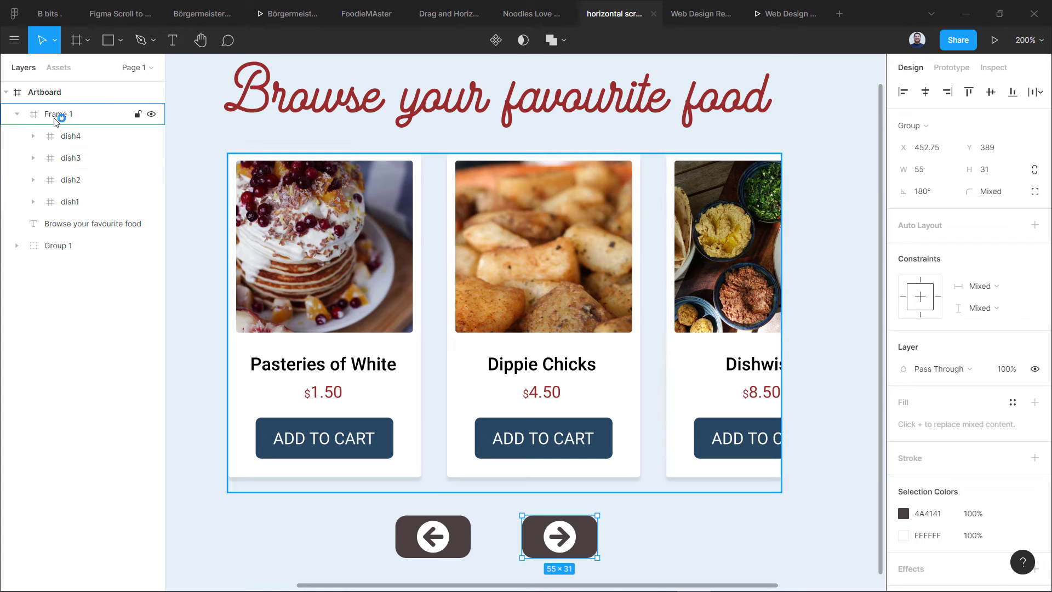
pyautogui.click(61, 137)
pyautogui.click(351, 249)
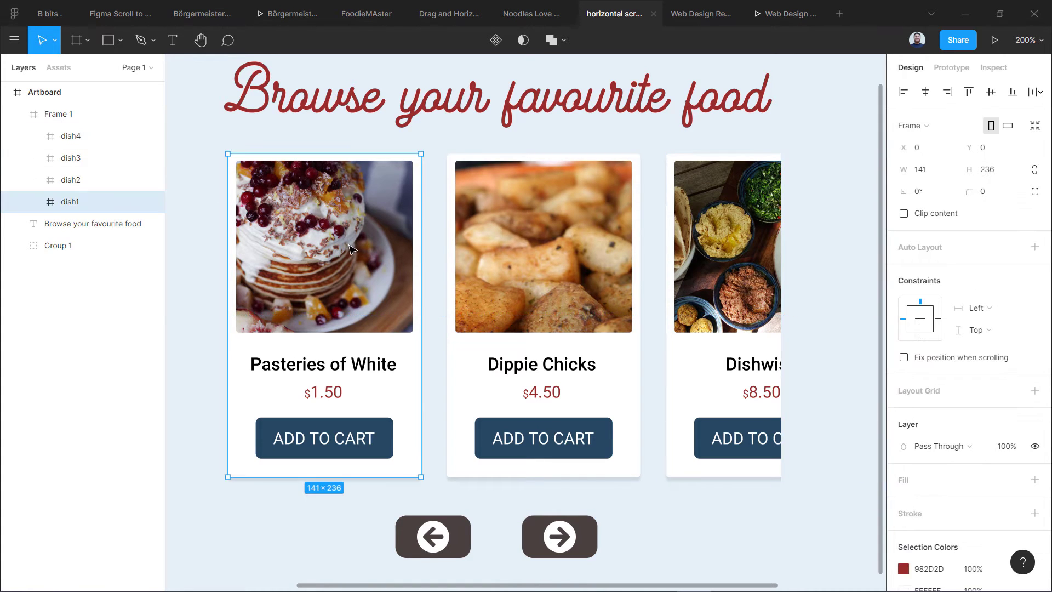
pyautogui.rightClick(350, 249)
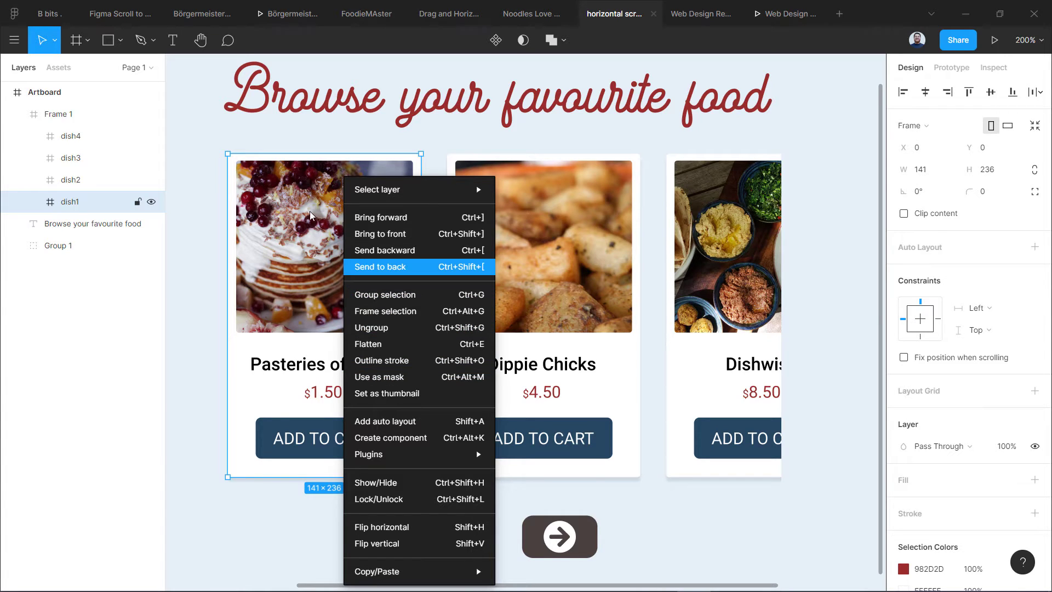
pyautogui.press('Escape')
pyautogui.rightClick(299, 230)
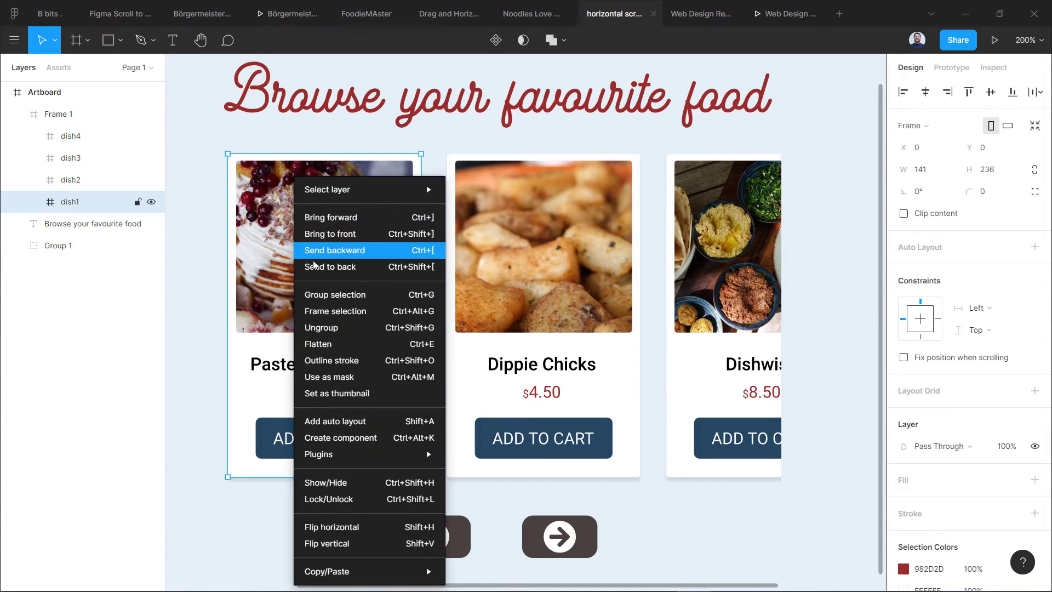
pyautogui.press('Escape')
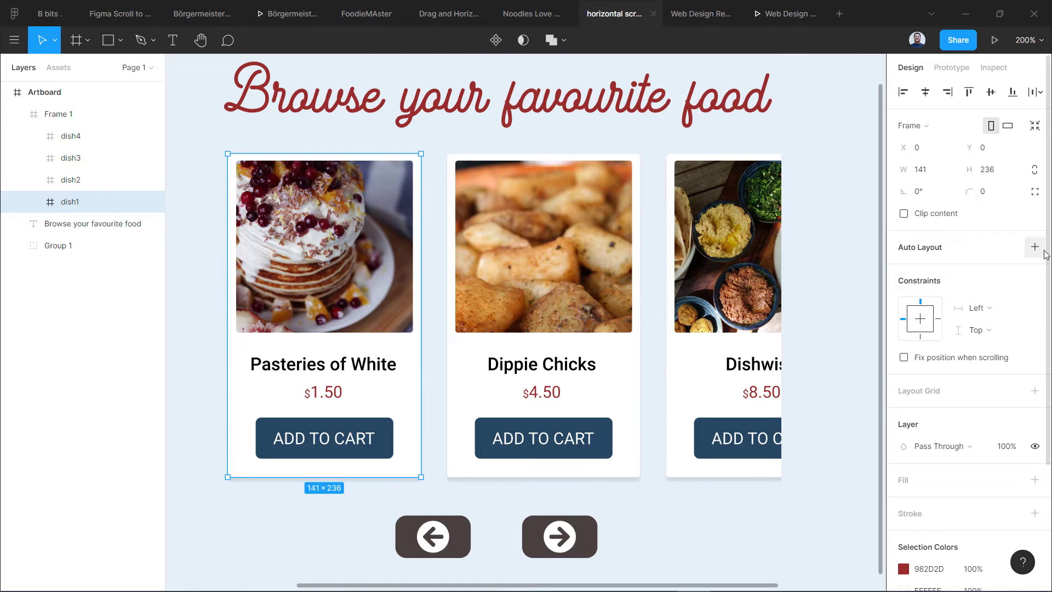
pyautogui.click(209, 294)
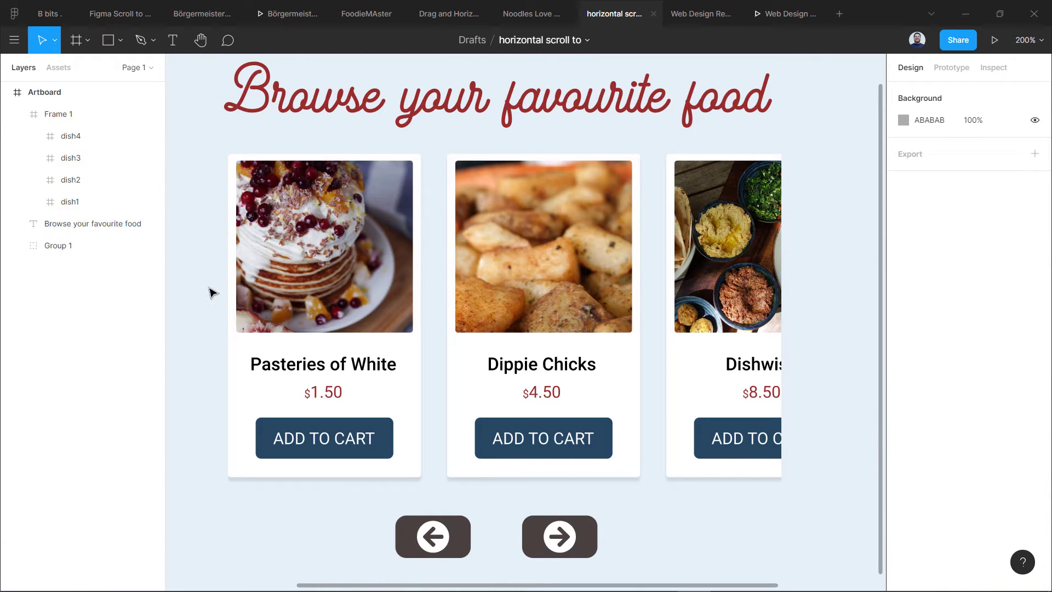
# Examine how the dish1 to dish4 card frames are nested inside Frame 1 and match the cards on the artboard.
pyautogui.click(278, 284)
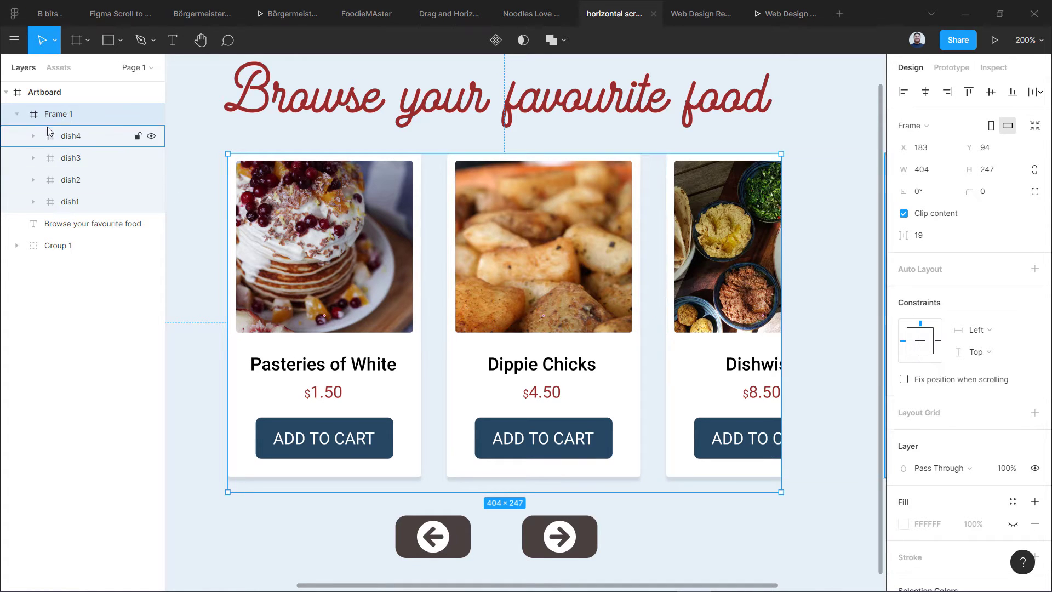
pyautogui.click(69, 201)
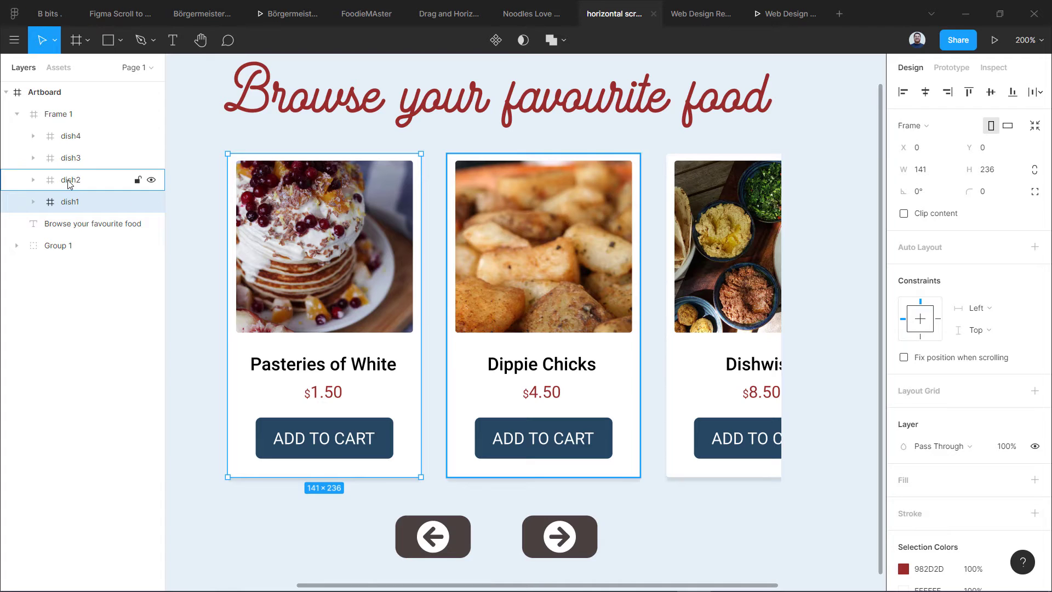
pyautogui.click(69, 180)
pyautogui.click(68, 158)
pyautogui.click(67, 135)
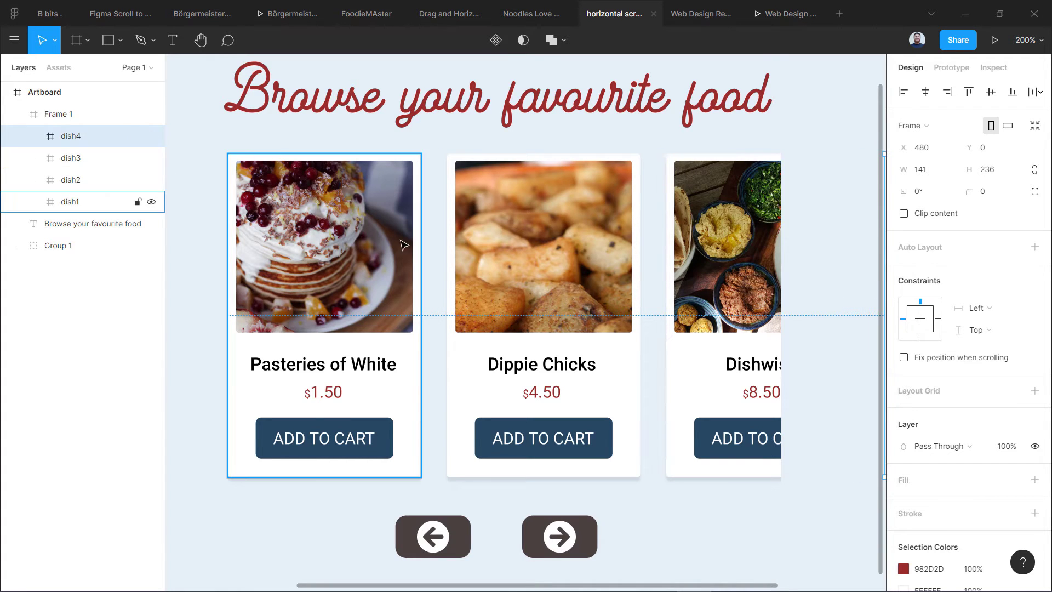
pyautogui.click(323, 246)
pyautogui.click(521, 251)
pyautogui.click(695, 274)
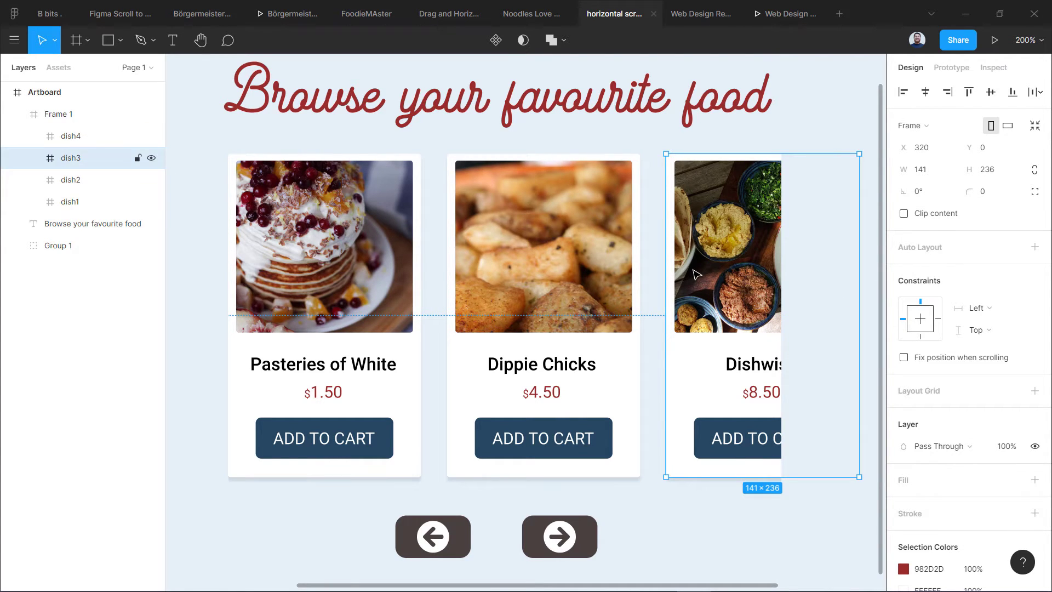
pyautogui.click(509, 277)
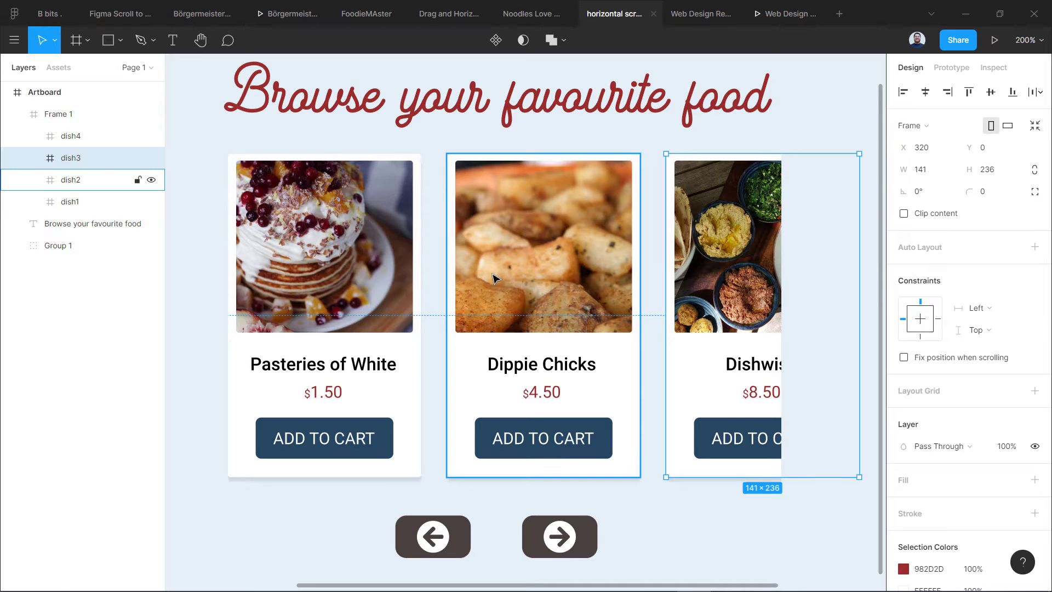
# Try to wrap the first three food cards in their own frame and dissolve that frame again.
pyautogui.click(370, 257)
pyautogui.keyDown('shift'); pyautogui.click(507, 263); pyautogui.keyUp('shift')
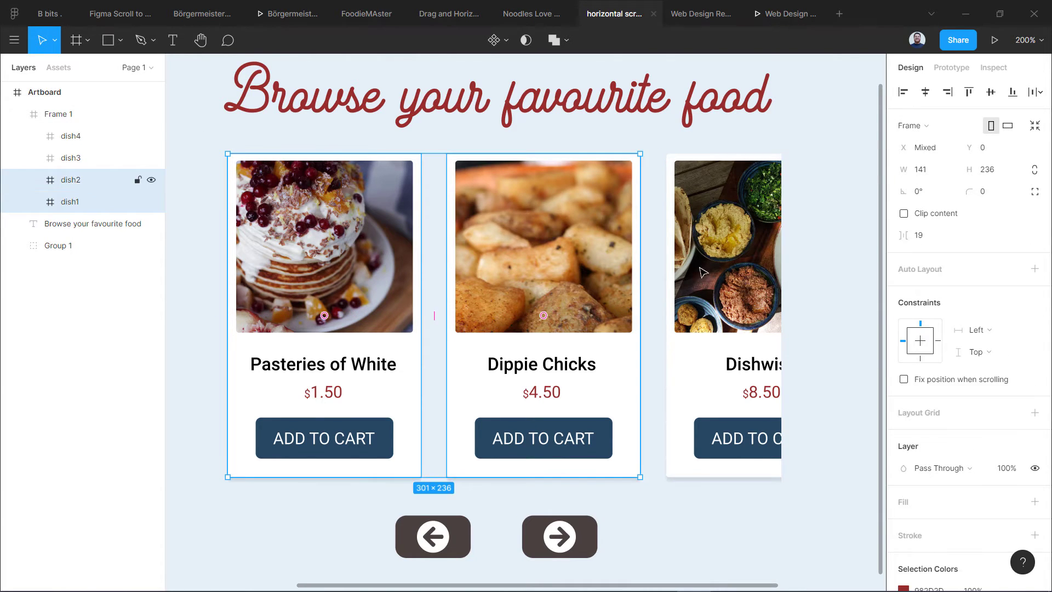
pyautogui.keyDown('shift'); pyautogui.click(725, 273); pyautogui.keyUp('shift')
pyautogui.rightClick(724, 272)
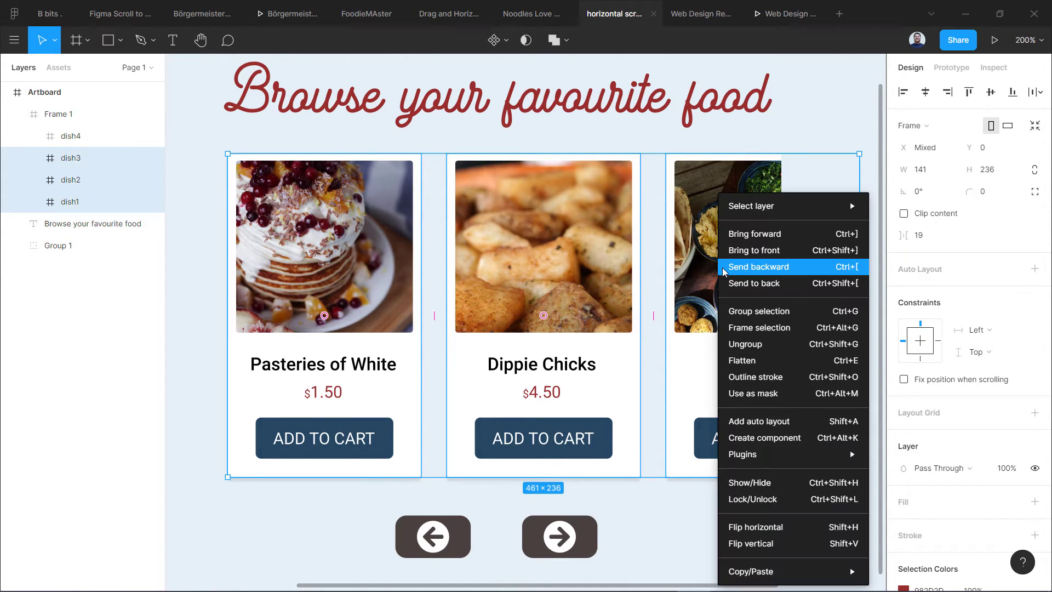
pyautogui.click(752, 327)
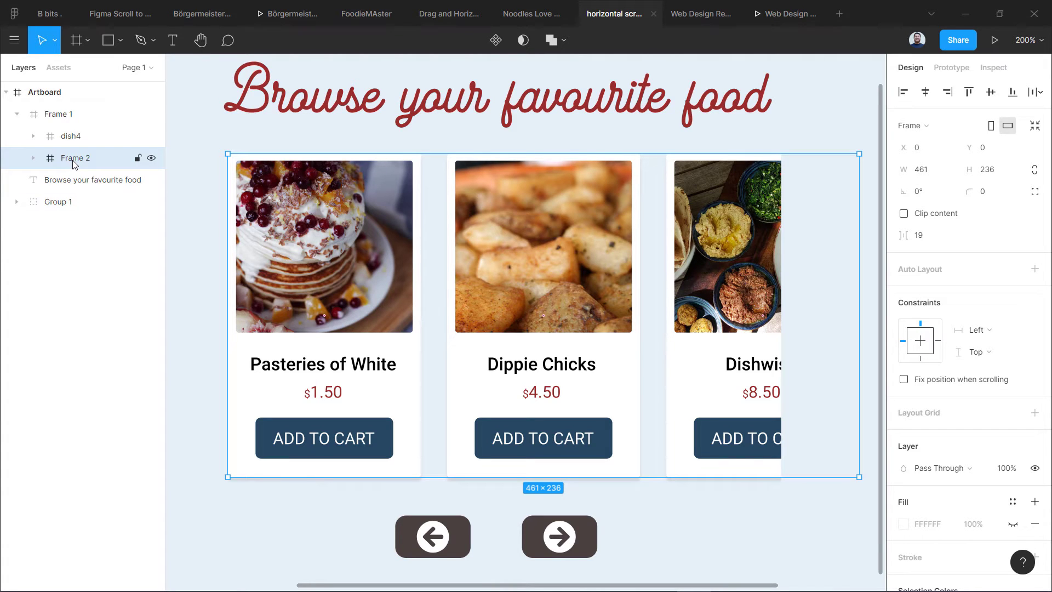
pyautogui.hotkey('ctrl', 'shift', 'g')
pyautogui.hotkey('ctrl', 'alt', 'g')
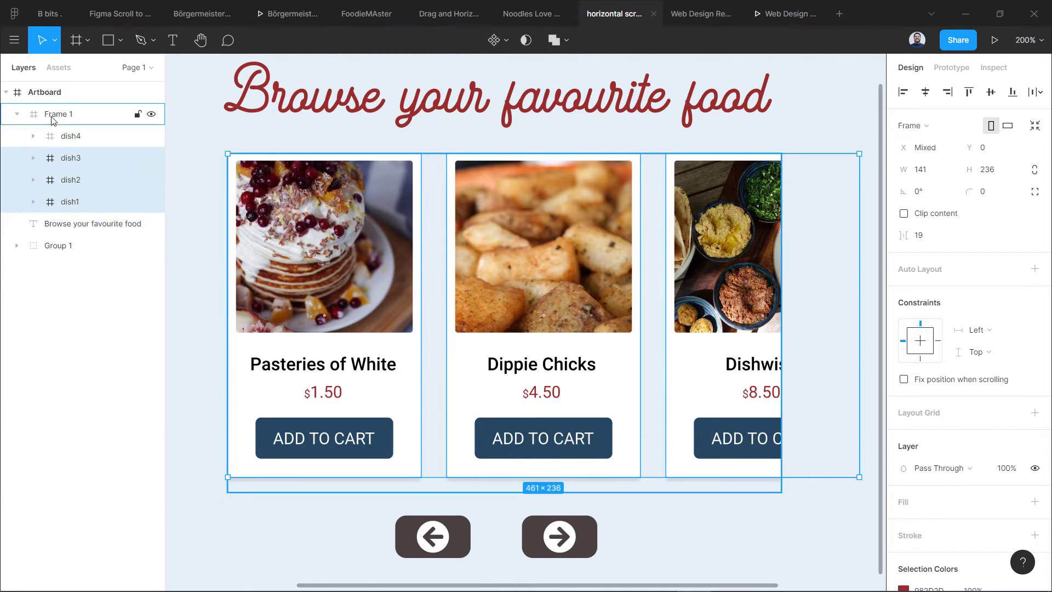
# Ungroup Frame 1 so the four dish cards sit directly on the artboard.
pyautogui.rightClick(49, 114)
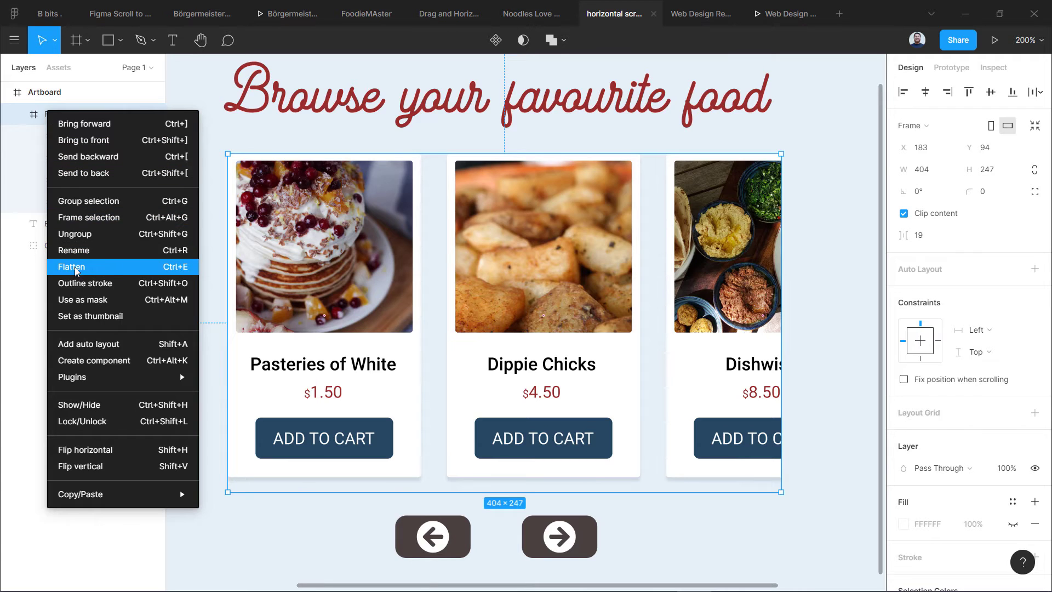
pyautogui.click(78, 233)
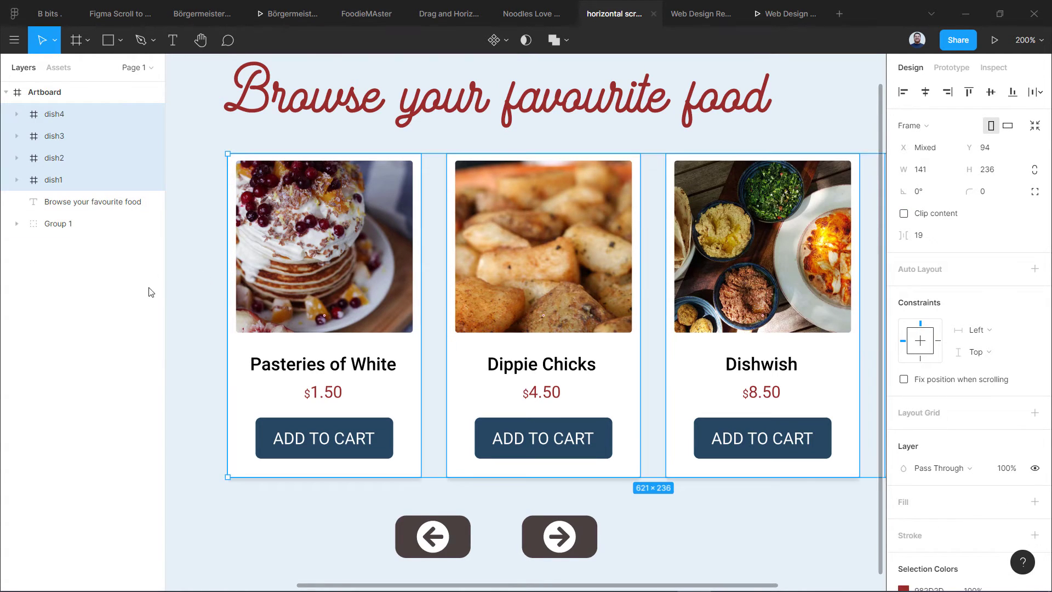
pyautogui.click(206, 283)
pyautogui.click(296, 293)
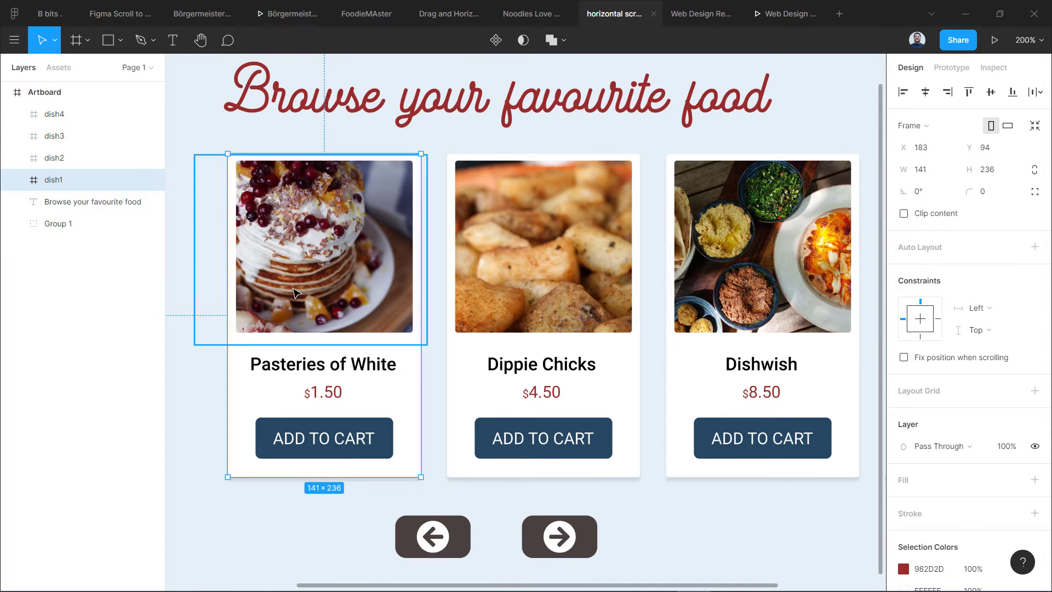
pyautogui.hotkey('shift', '0')
pyautogui.click(732, 332)
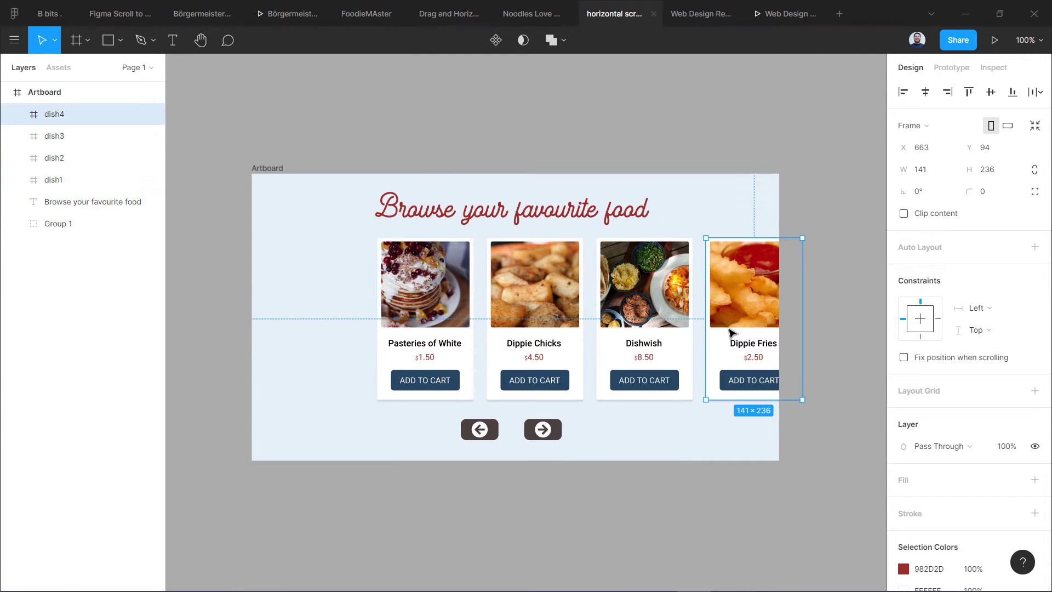
# Wrap all four dish cards, from Pasteries of White to Dippie Fries, in one new frame.
pyautogui.click(402, 290)
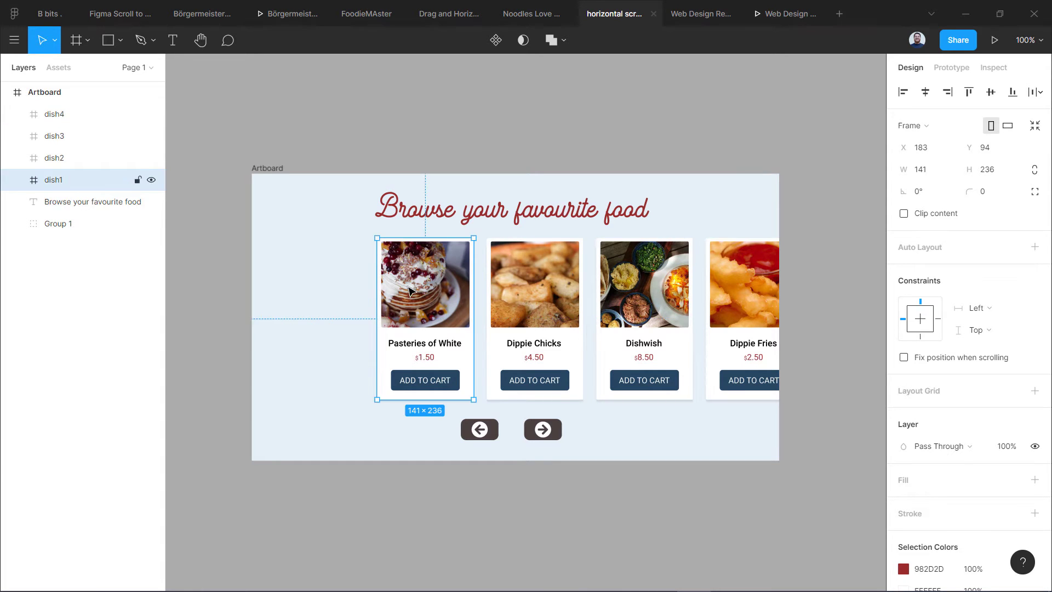
pyautogui.keyDown('shift'); pyautogui.click(553, 296); pyautogui.keyUp('shift')
pyautogui.keyDown('shift'); pyautogui.click(657, 301); pyautogui.keyUp('shift')
pyautogui.keyDown('shift'); pyautogui.click(727, 301); pyautogui.keyUp('shift')
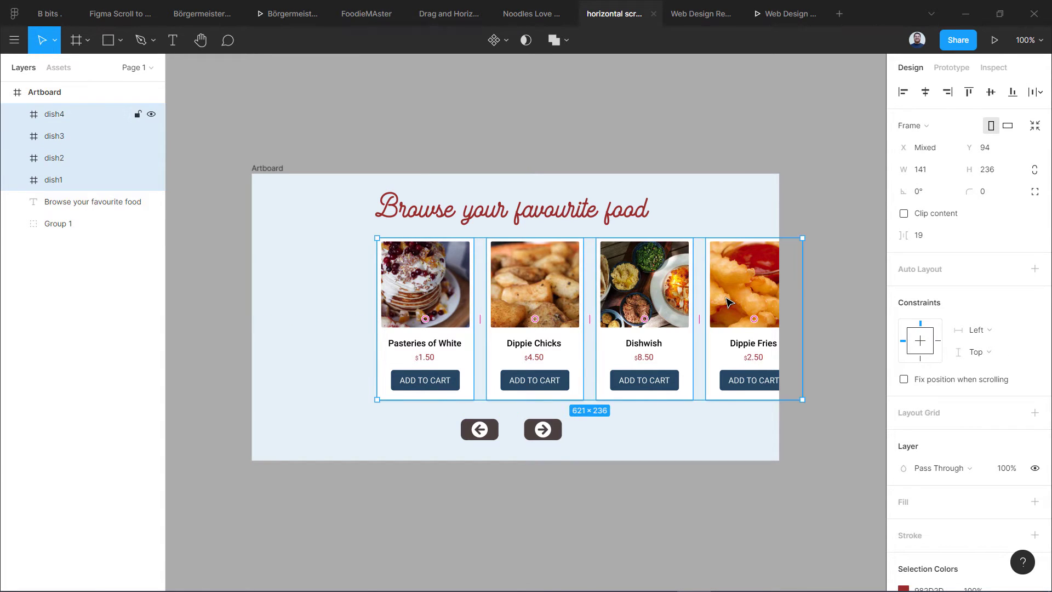
pyautogui.rightClick(526, 286)
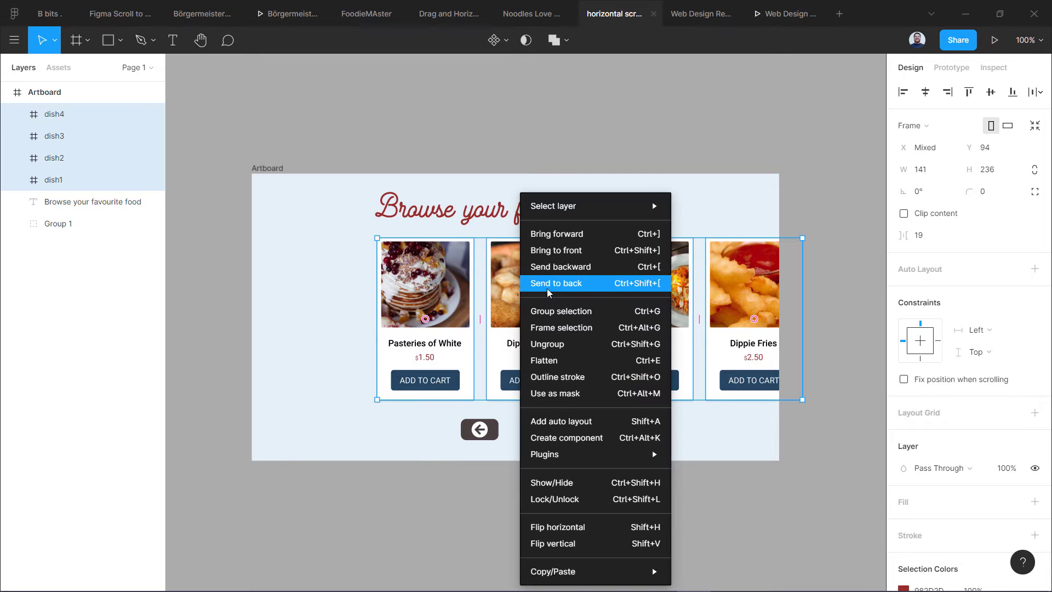
pyautogui.click(560, 328)
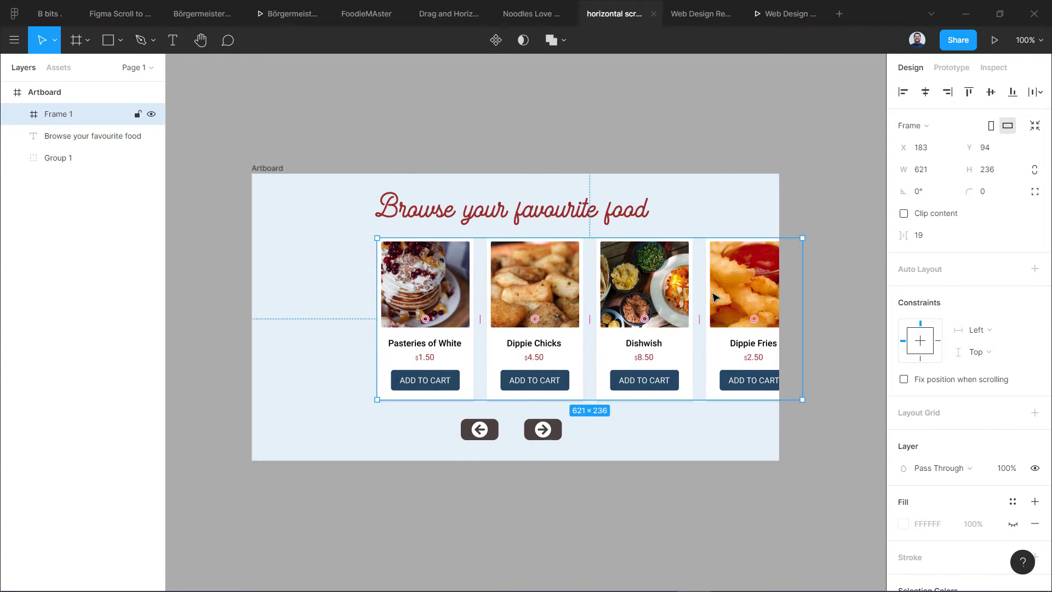
# Rename the new frame around the dish cards as OuterFrame.
pyautogui.doubleClick(55, 115)
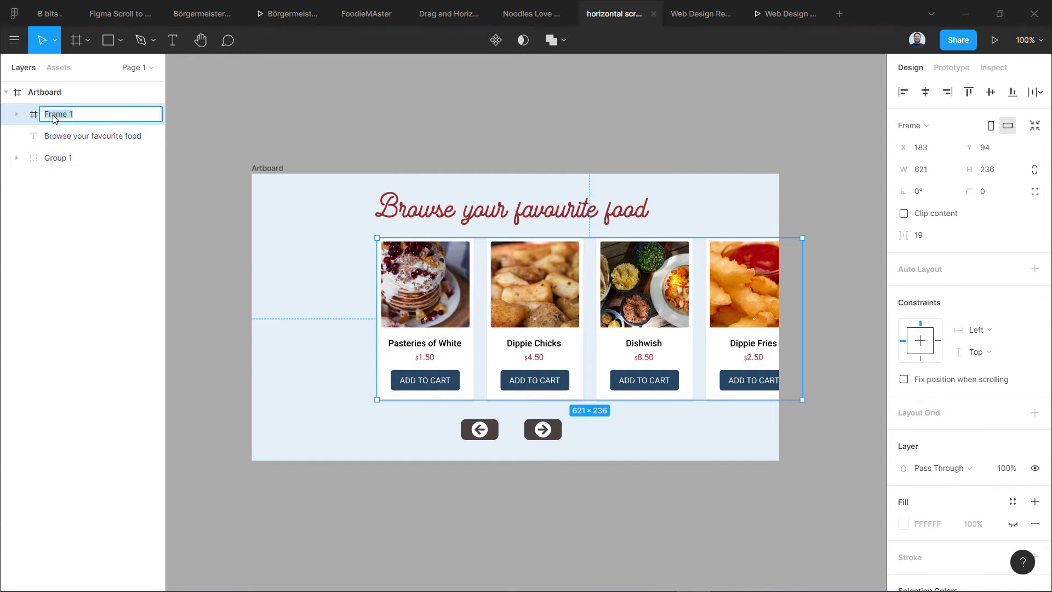
pyautogui.write('c')
pyautogui.click(952, 581)
pyautogui.click(942, 418)
pyautogui.write('uterFrame')
pyautogui.press('Return')
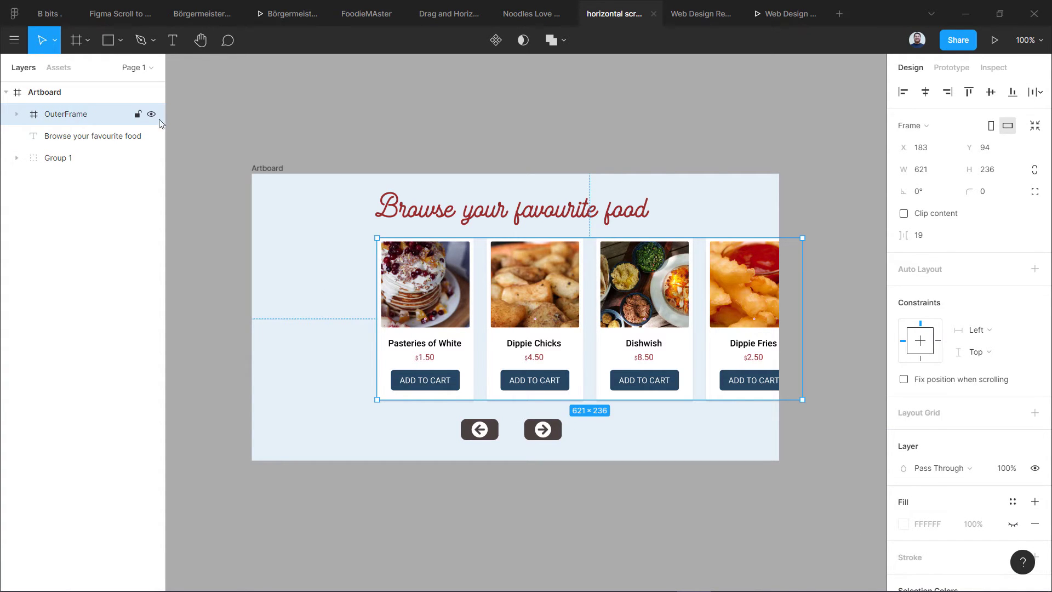
# Resize OuterFrame to about 416 × 243 so its edge cuts through the Dishwish card, and turn on Clip content.
pyautogui.click(922, 173)
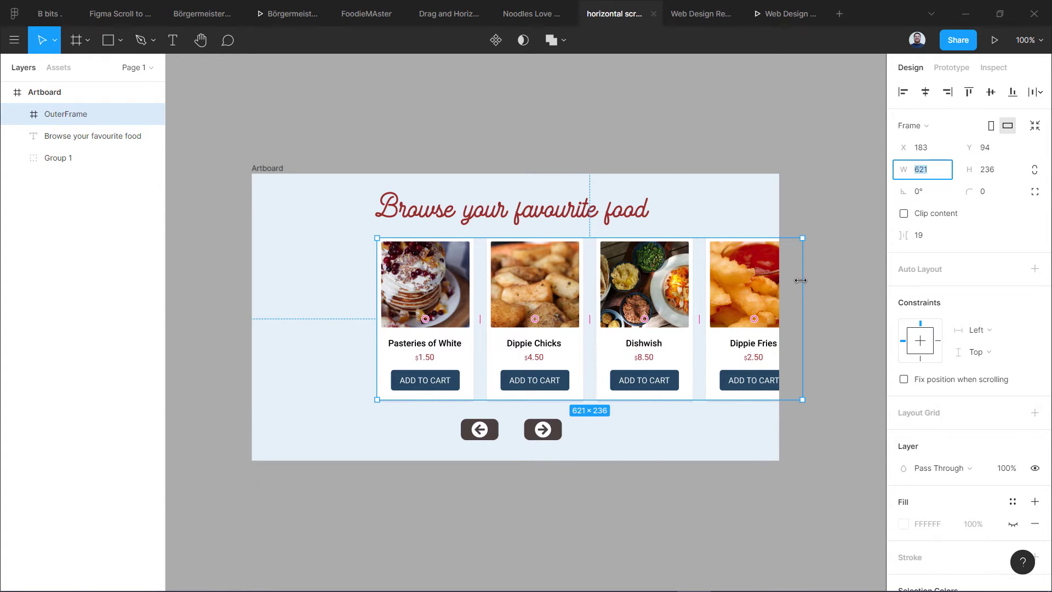
pyautogui.moveTo(802, 282); pyautogui.dragTo(673, 279)
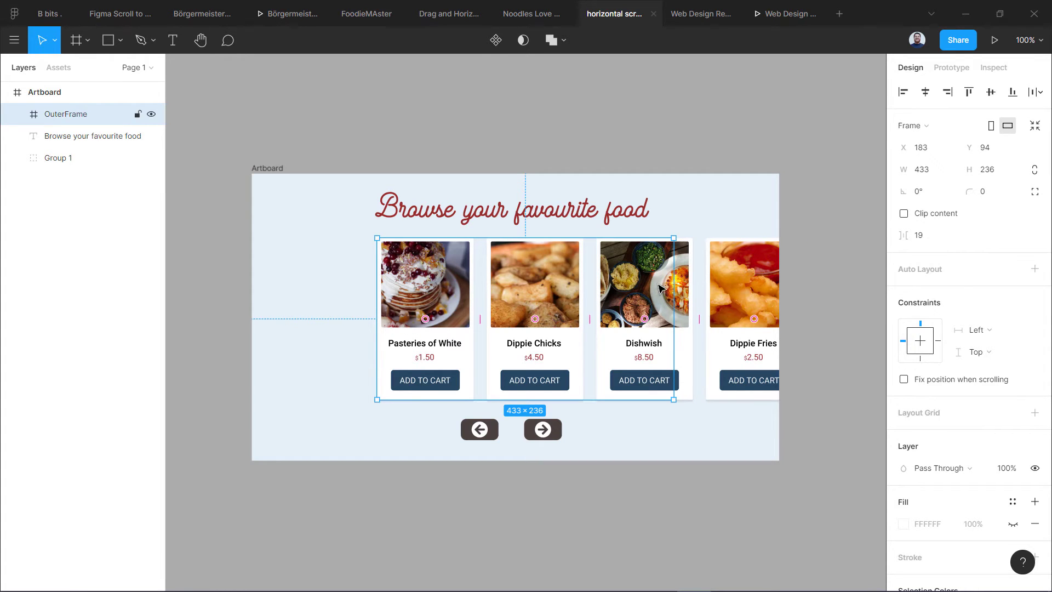
pyautogui.moveTo(674, 290); pyautogui.dragTo(663, 286)
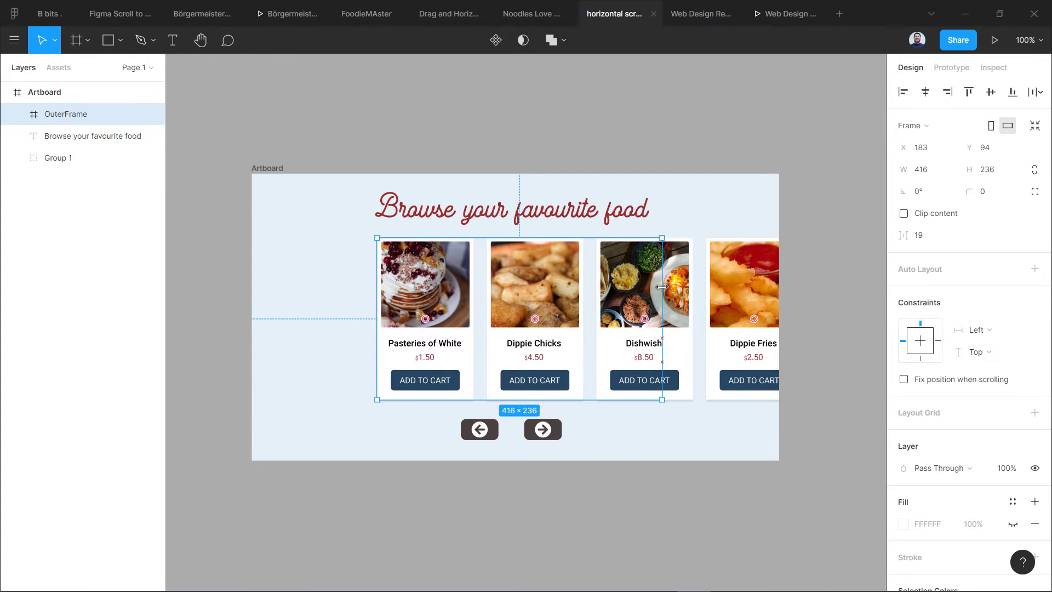
pyautogui.click(903, 214)
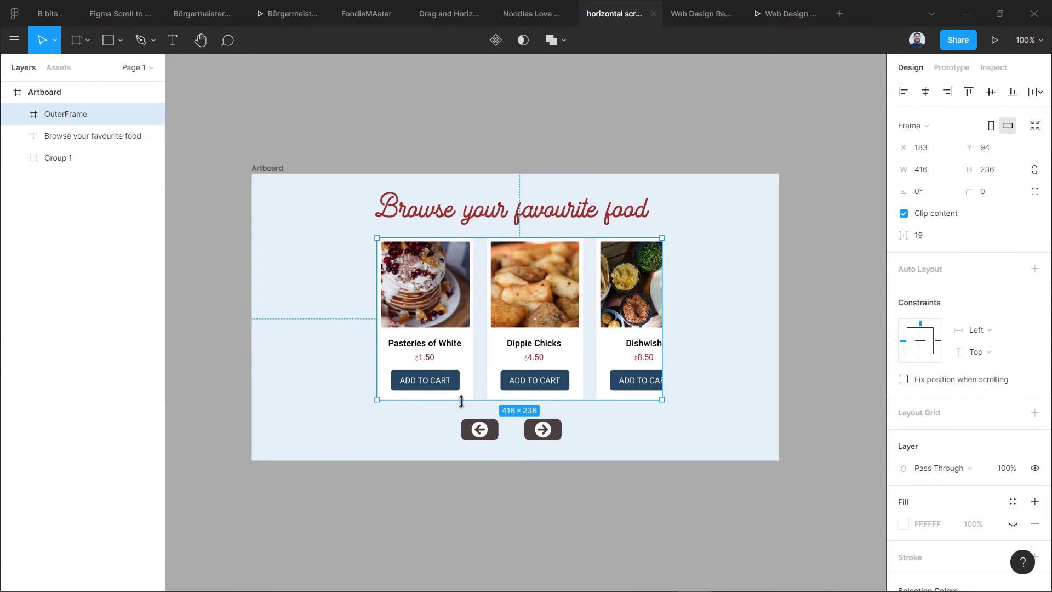
pyautogui.moveTo(461, 404); pyautogui.dragTo(461, 408)
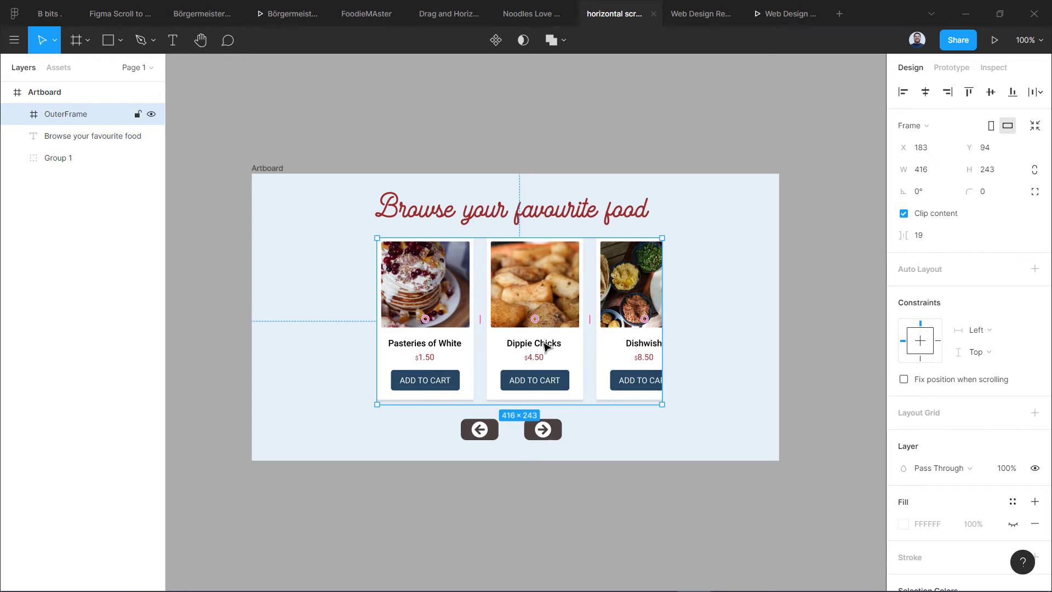
# Set the spacing between the dish cards in OuterFrame to 20 and expand the frame's layers.
pyautogui.moveTo(589, 319); pyautogui.dragTo(593, 320)
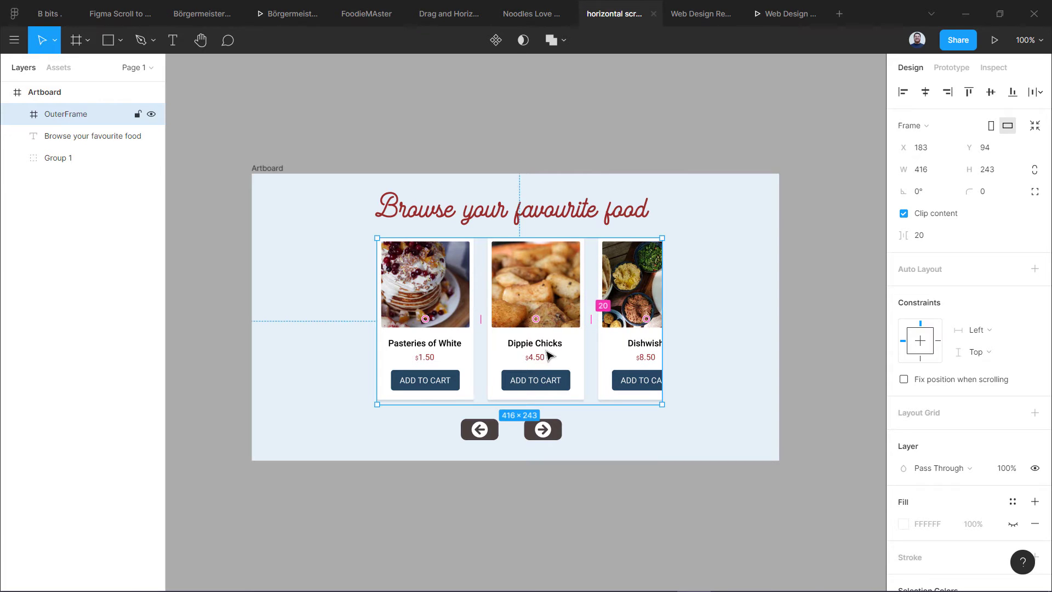
pyautogui.click(378, 438)
pyautogui.click(499, 322)
pyautogui.click(17, 114)
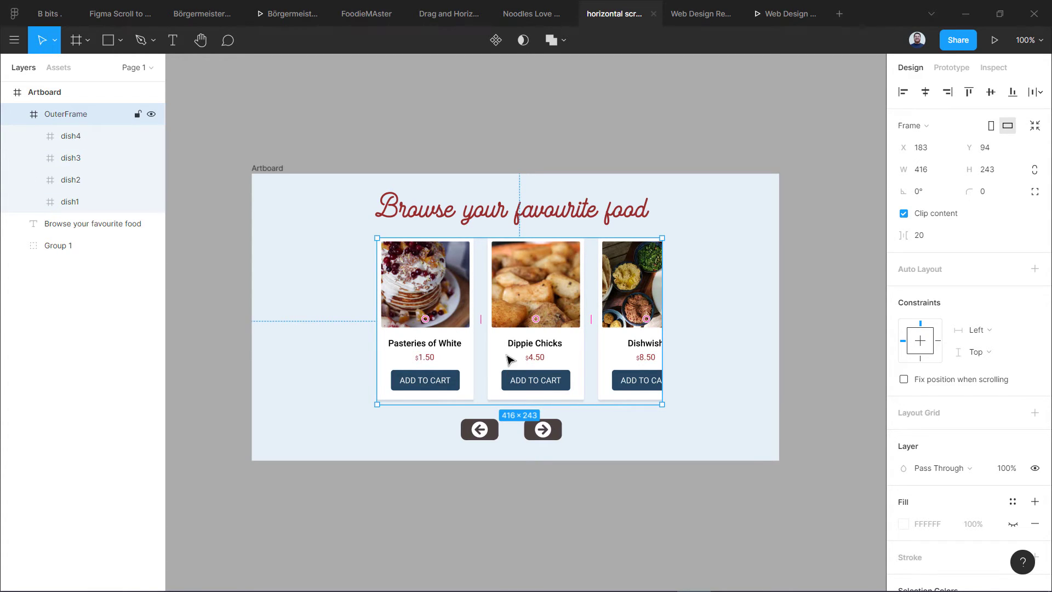
# Remove the arrow buttons' existing Scroll to links to dish4 and dish1, and link the back arrow to OuterFrame.
pyautogui.click(954, 71)
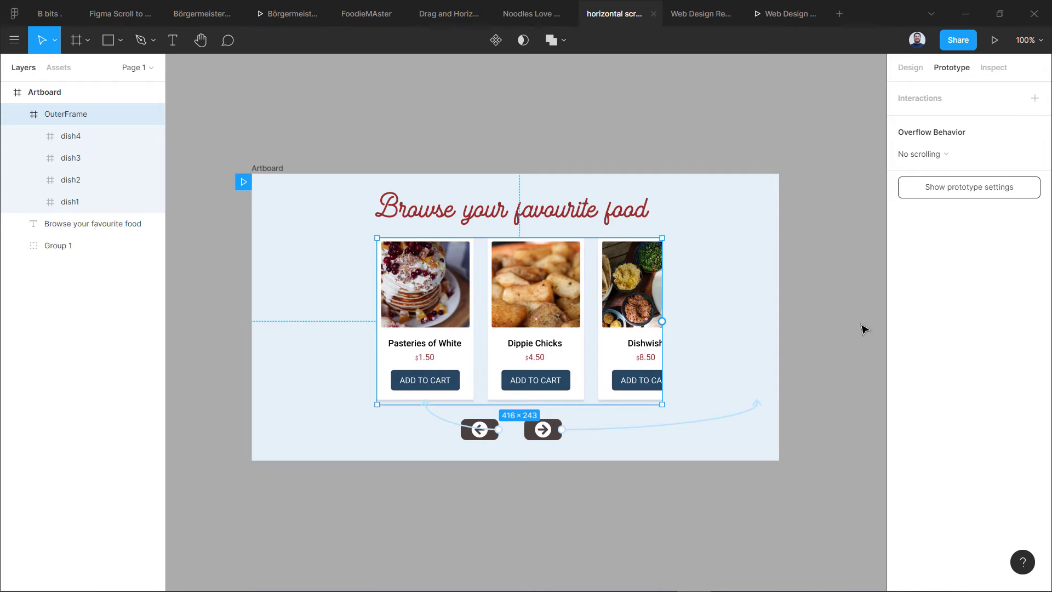
pyautogui.click(666, 430)
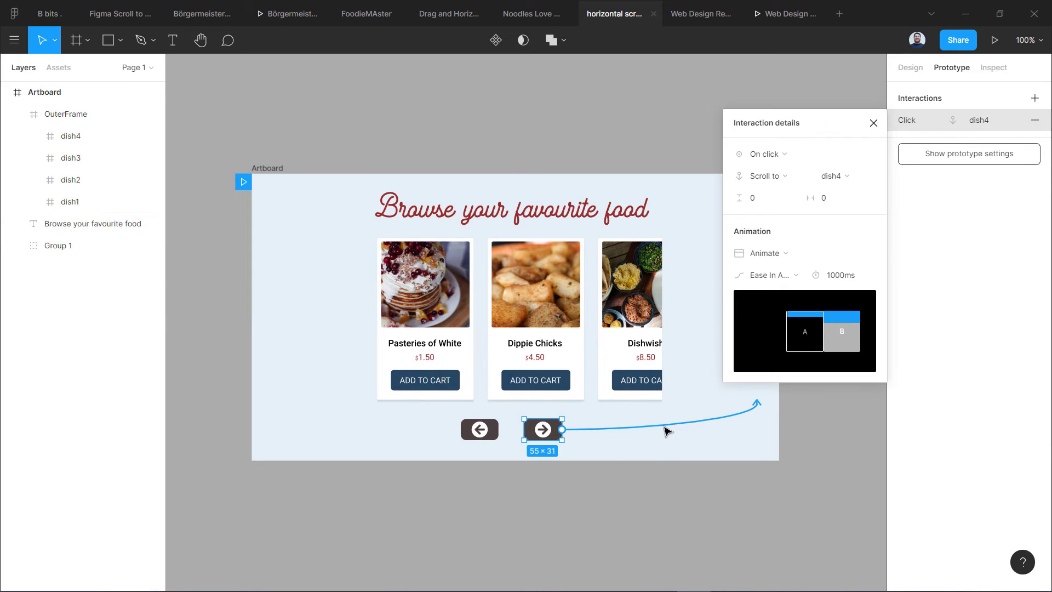
pyautogui.press('Escape')
pyautogui.click(480, 429)
pyautogui.moveTo(497, 429); pyautogui.dragTo(441, 425)
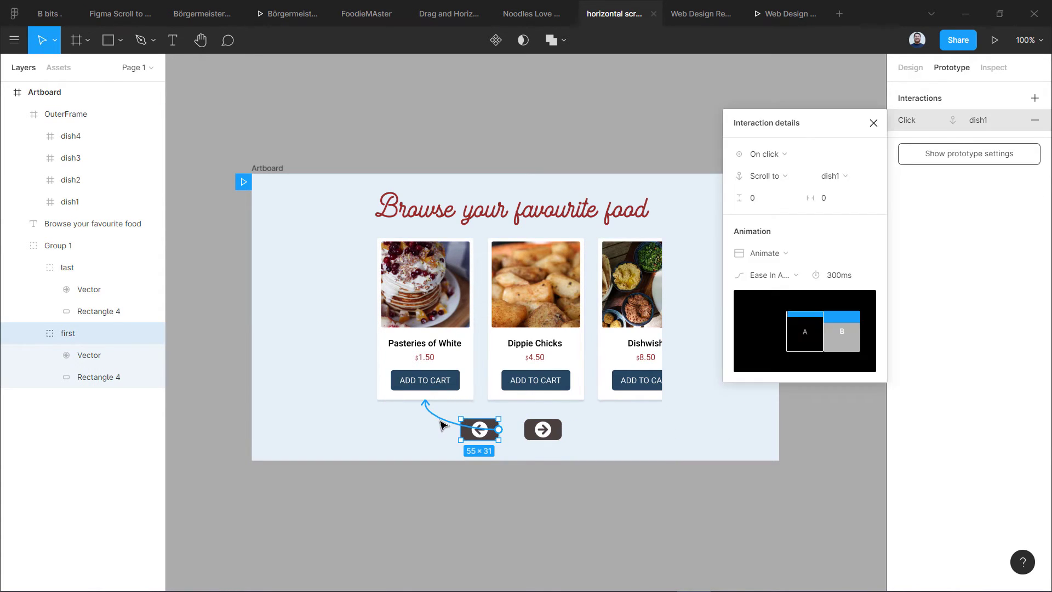
pyautogui.press('Escape')
pyautogui.press('Escape')
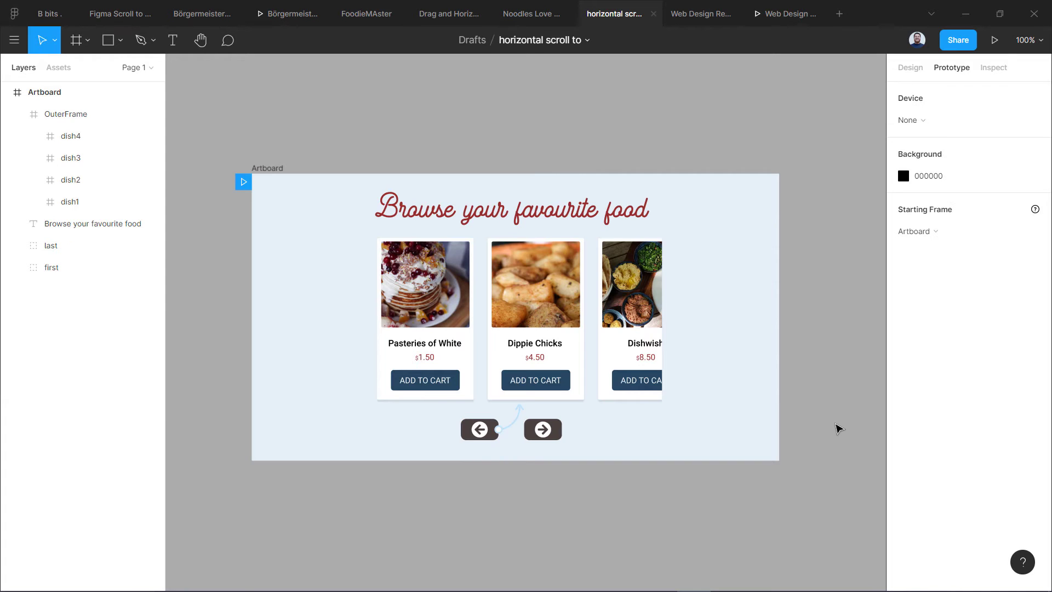
# Set the Overflow Behavior of OuterFrame to No scrolling.
pyautogui.click(537, 350)
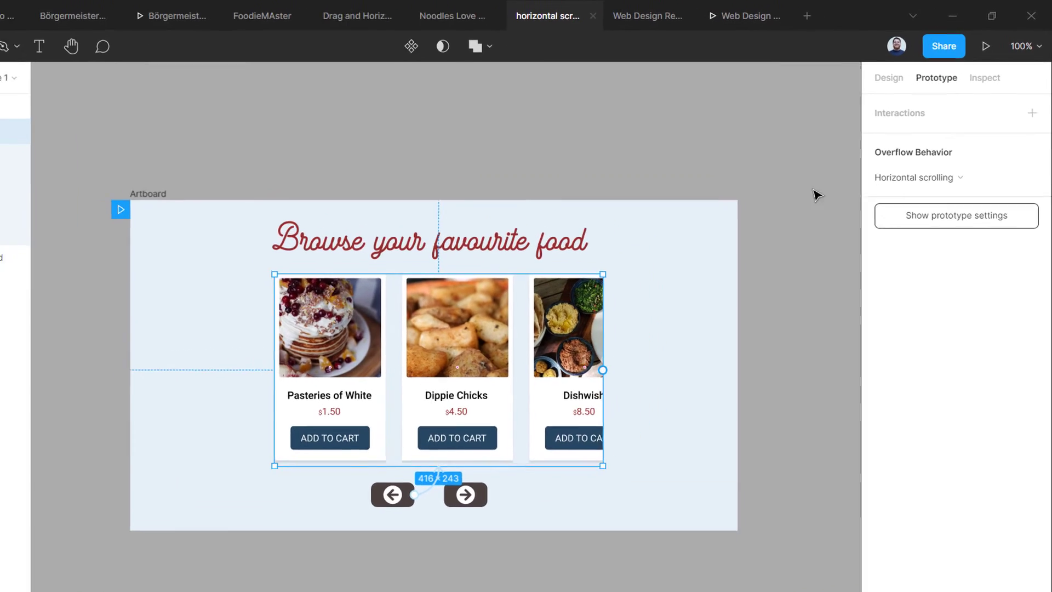
pyautogui.click(916, 153)
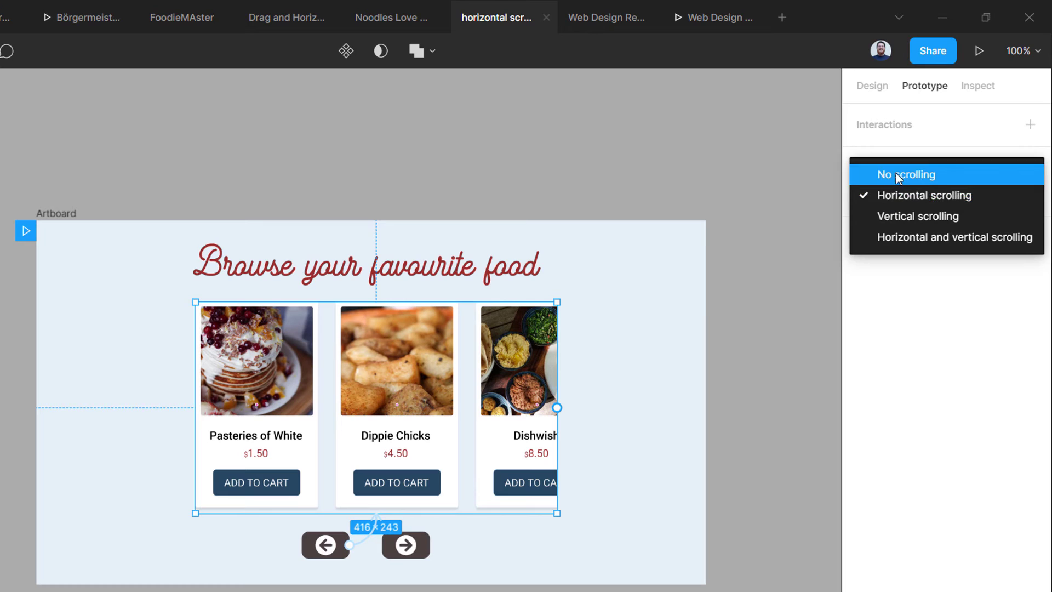
pyautogui.click(897, 195)
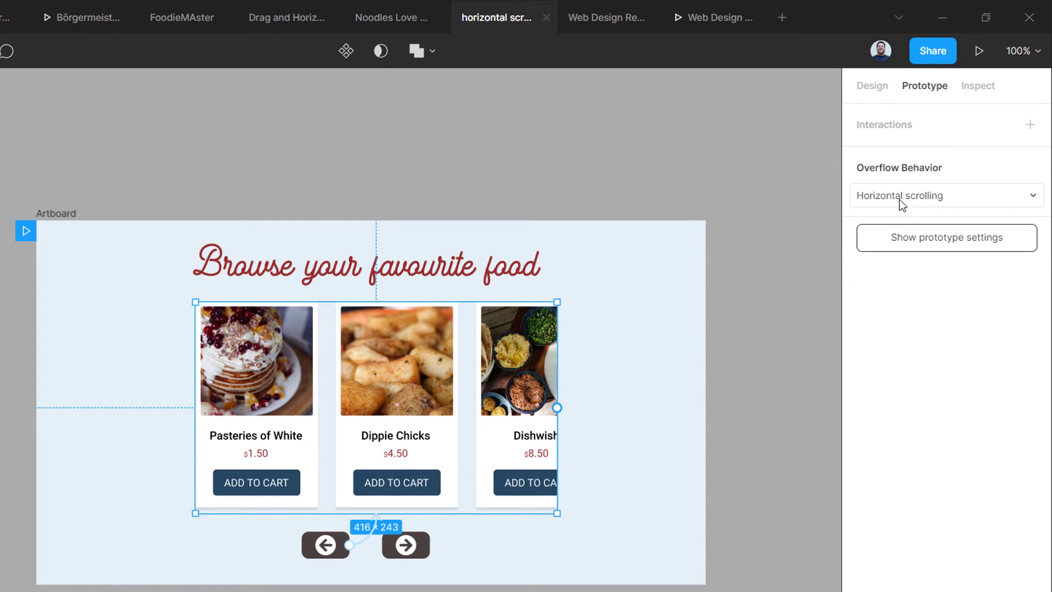
pyautogui.click(932, 195)
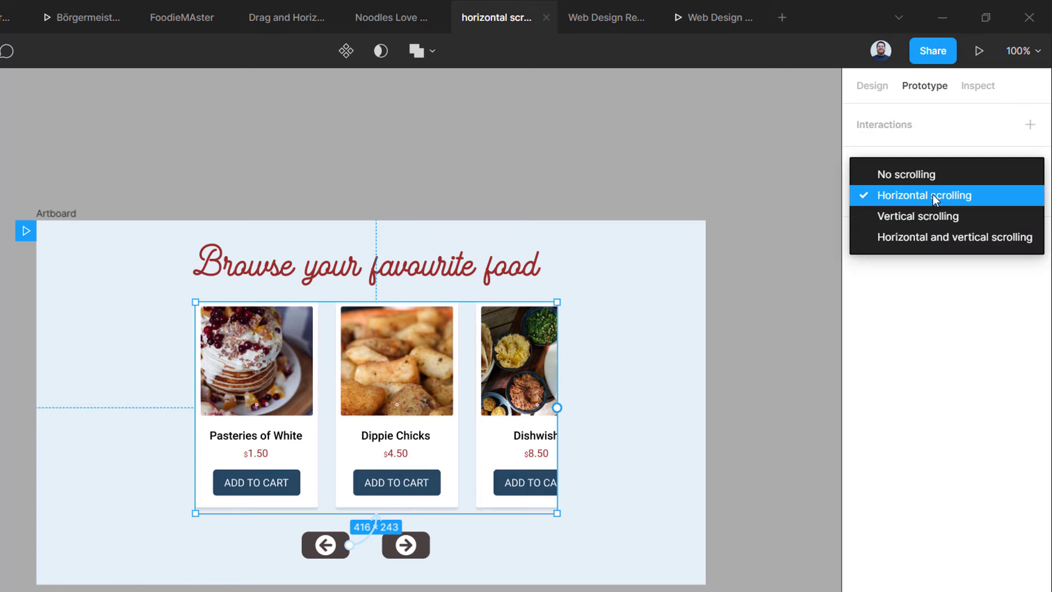
pyautogui.click(915, 172)
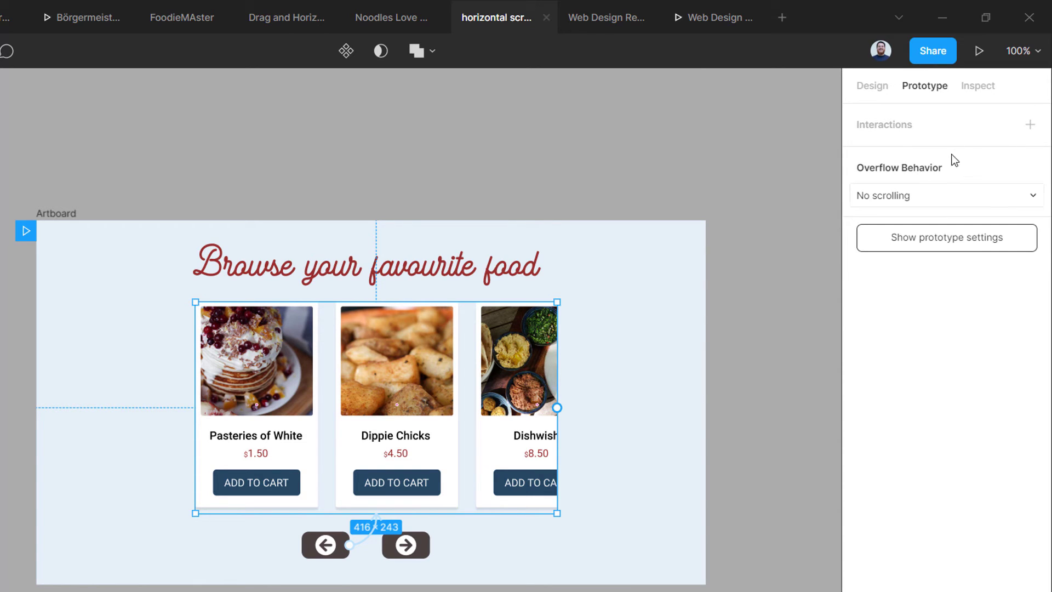
# Add an On click interaction with the Scroll to action to OuterFrame and review its available targets without choosing one.
pyautogui.click(1030, 124)
pyautogui.click(935, 153)
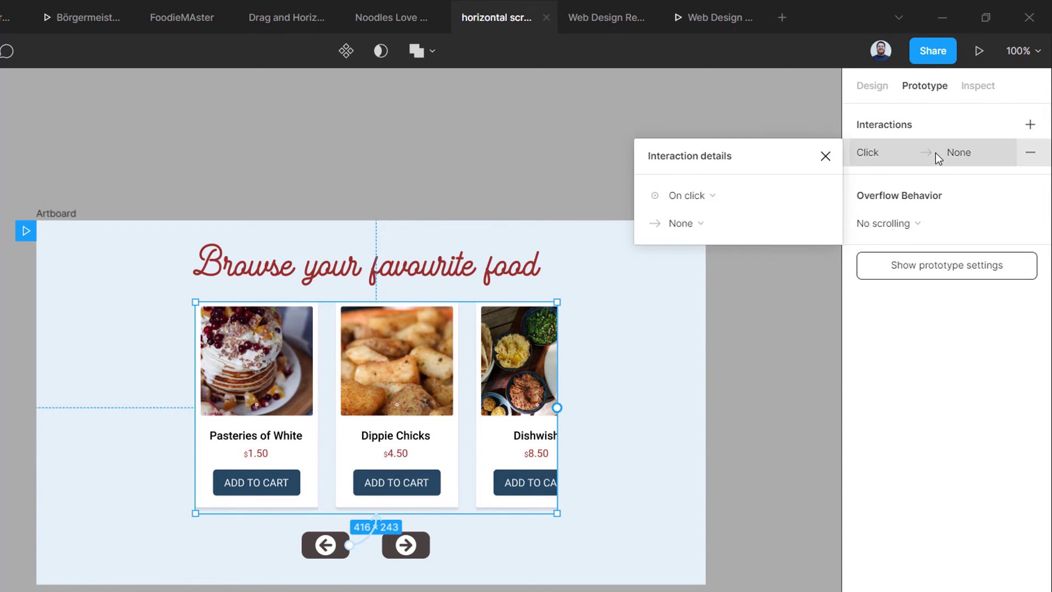
pyautogui.click(724, 196)
pyautogui.click(724, 196)
pyautogui.click(698, 222)
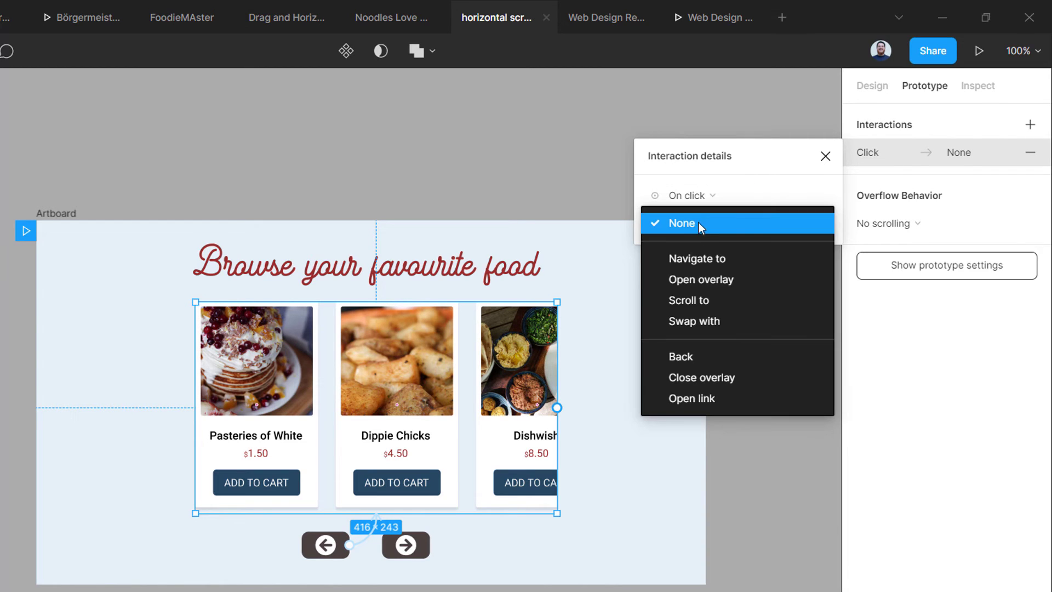
pyautogui.click(696, 302)
pyautogui.click(777, 223)
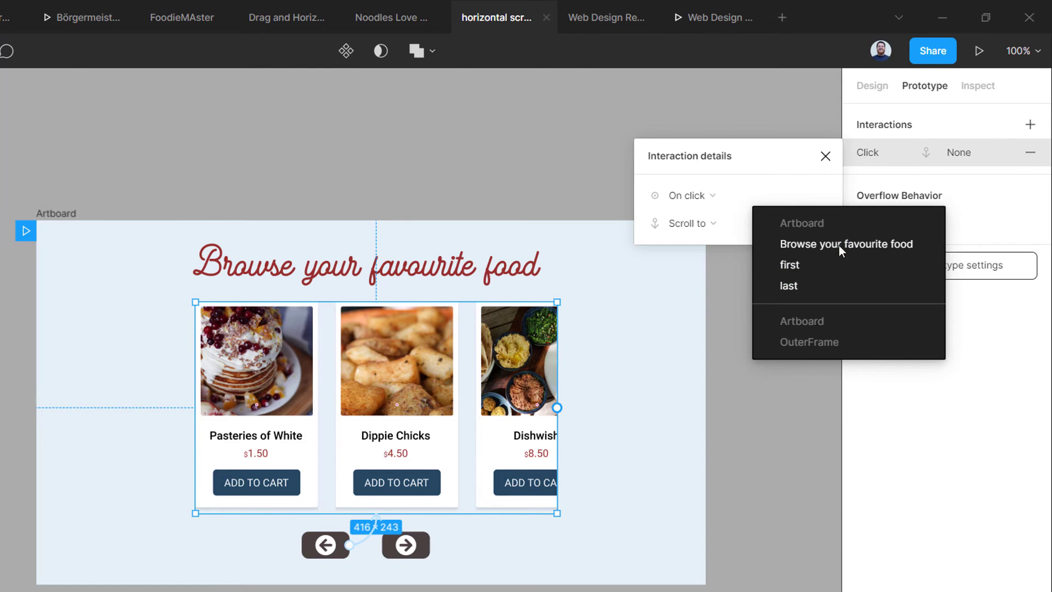
pyautogui.click(951, 390)
# Set the Overflow Behavior of OuterFrame to Horizontal scrolling.
pyautogui.click(607, 370)
pyautogui.click(375, 407)
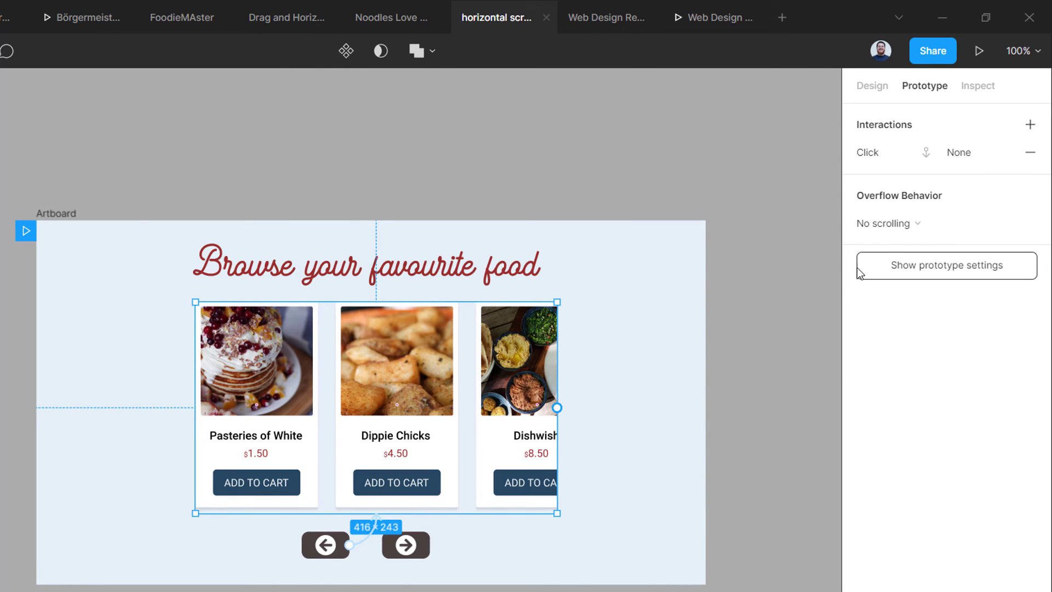
pyautogui.click(900, 224)
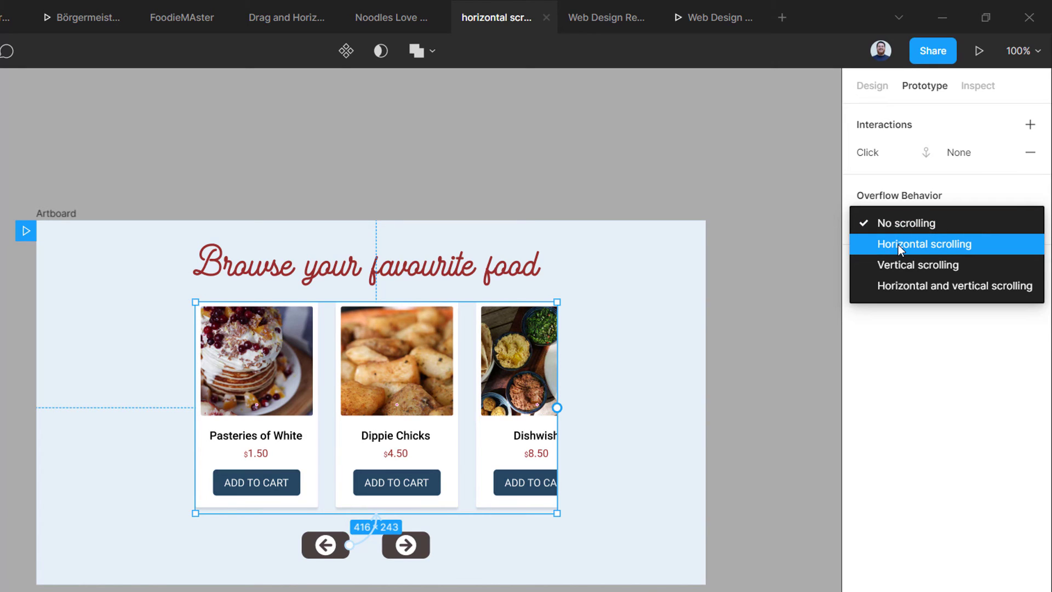
pyautogui.click(898, 244)
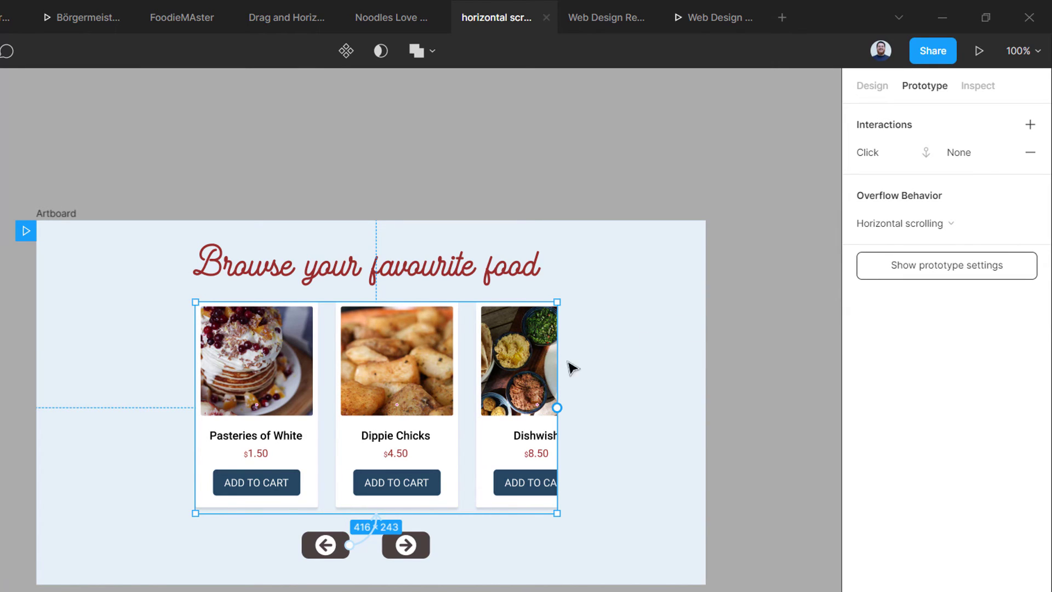
# Change the back arrow's On click Scroll to target to dish4, and finally to dish1.
pyautogui.click(362, 536)
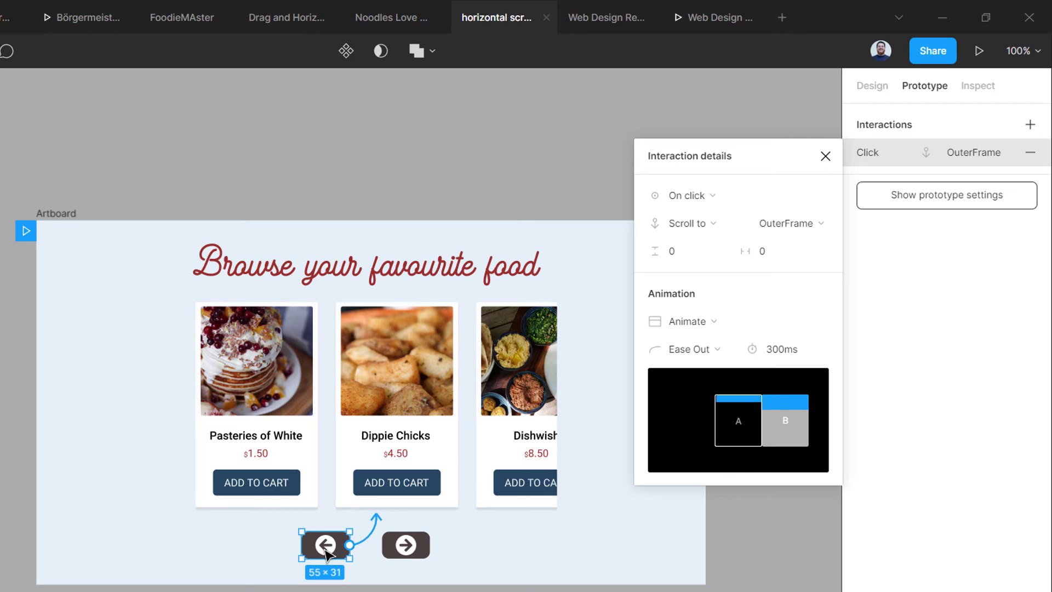
pyautogui.click(791, 225)
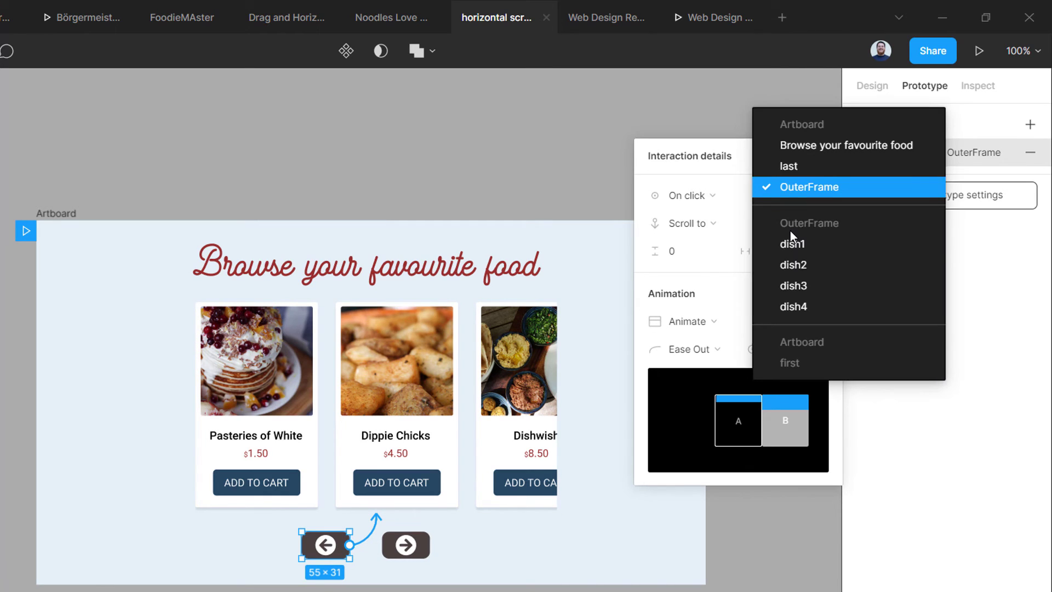
pyautogui.click(799, 307)
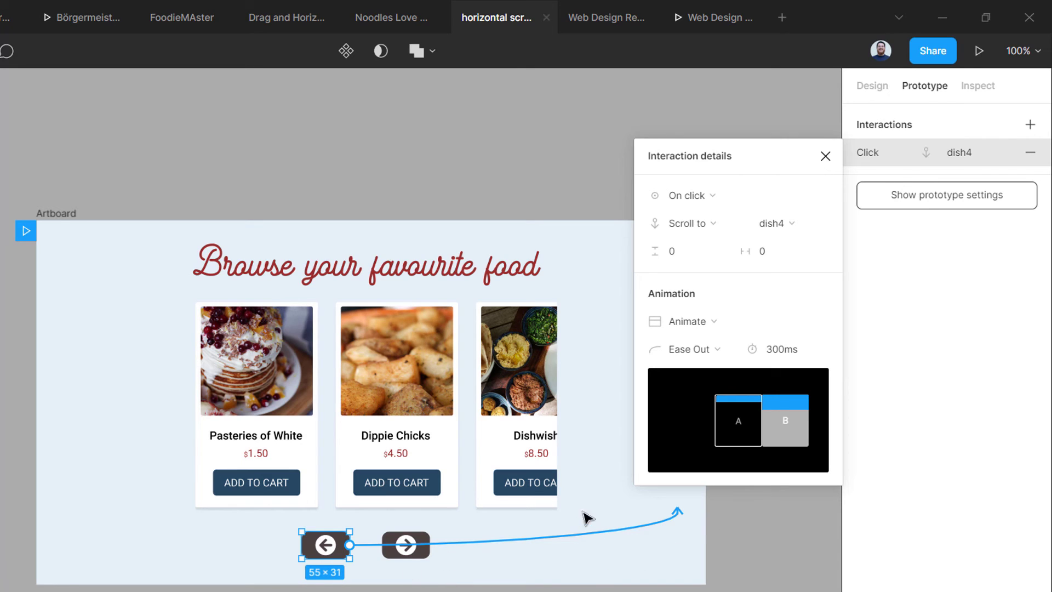
pyautogui.click(773, 223)
pyautogui.click(792, 211)
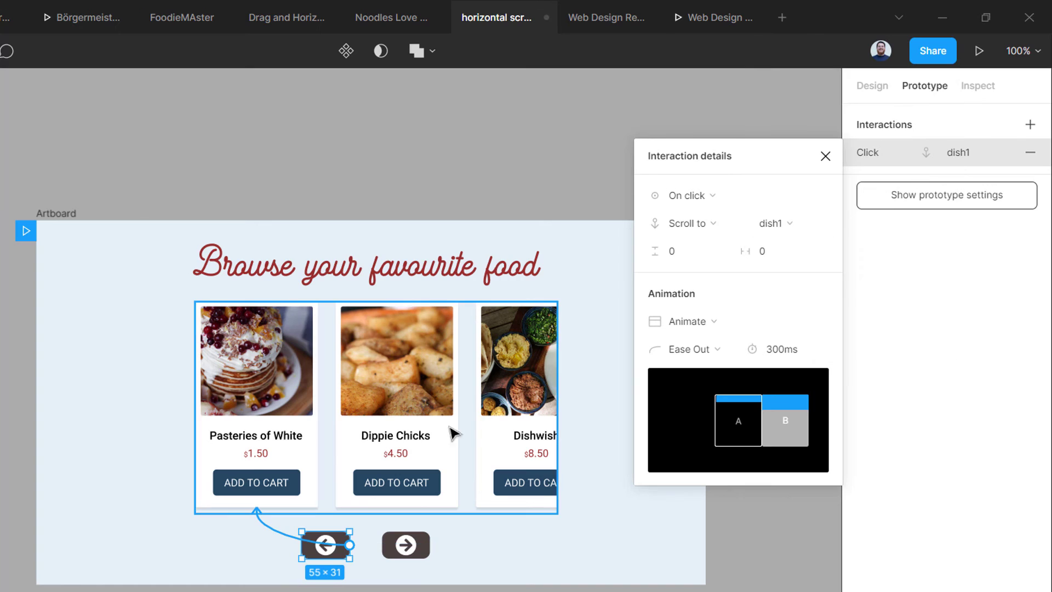
# Link the forward arrow button with an On click Scroll to interaction that targets dish4.
pyautogui.click(392, 548)
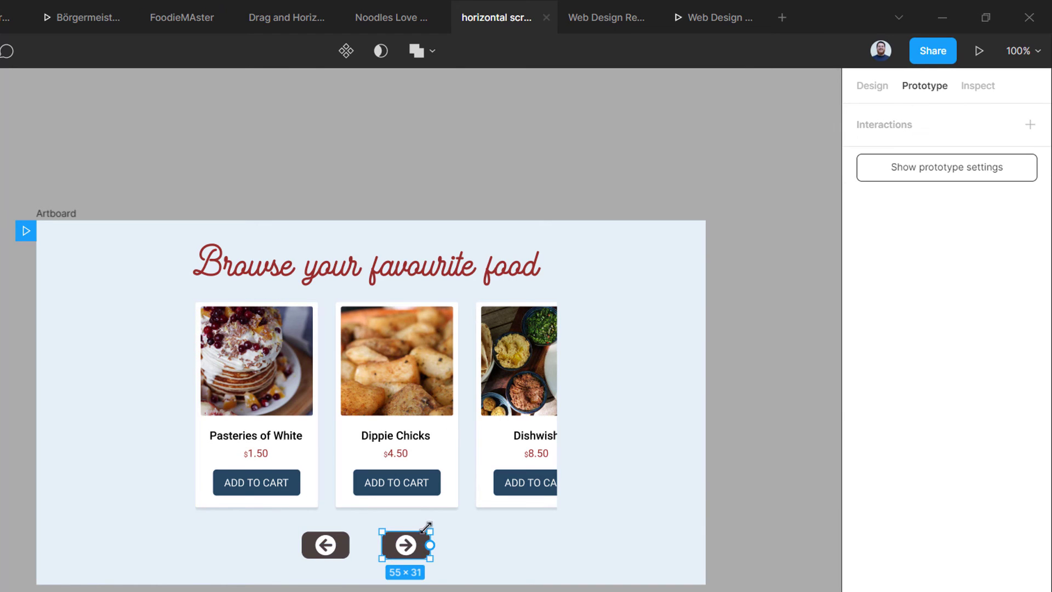
pyautogui.moveTo(430, 544); pyautogui.dragTo(508, 515)
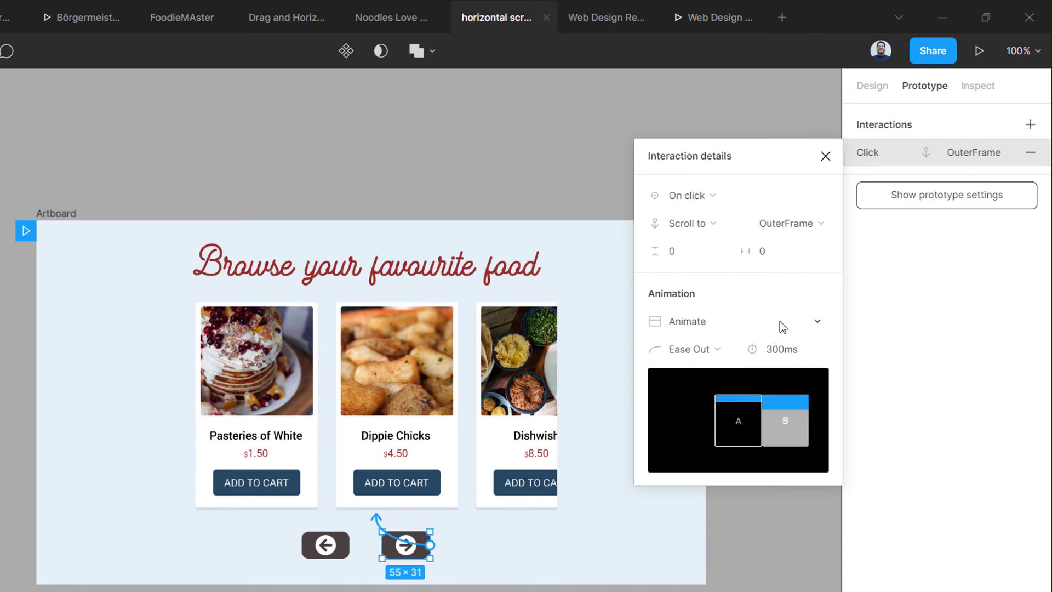
pyautogui.click(820, 226)
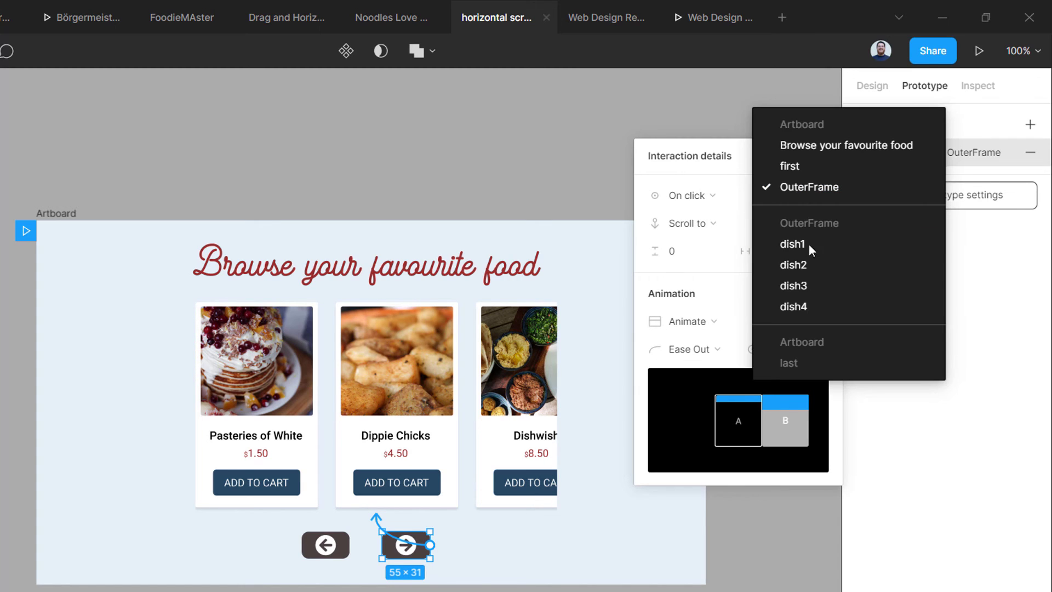
pyautogui.click(802, 307)
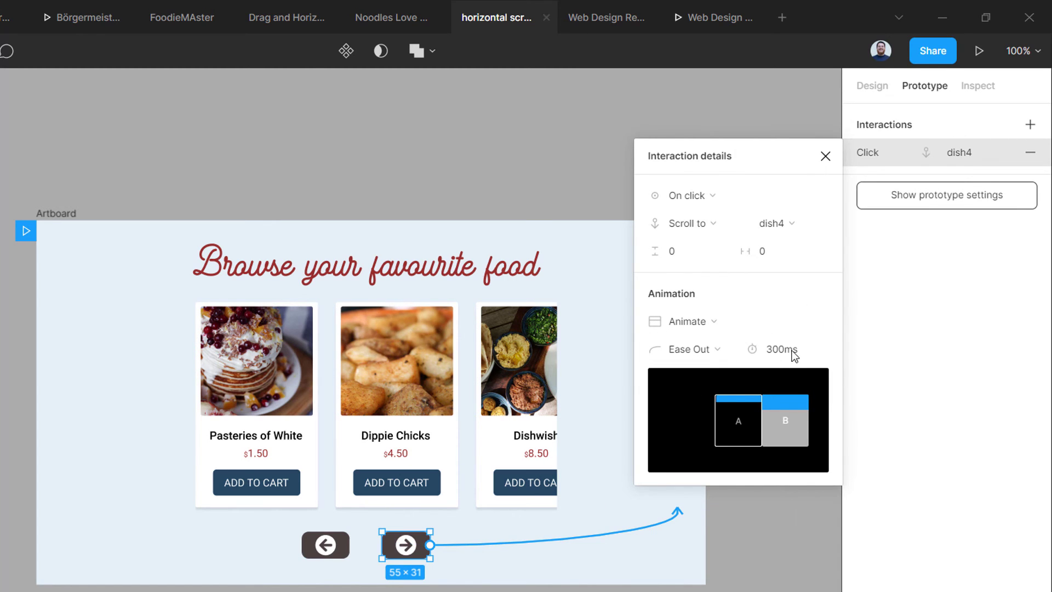
# Set the forward arrow's scroll animation to Ease In And Out with a duration of 900 ms.
pyautogui.click(704, 350)
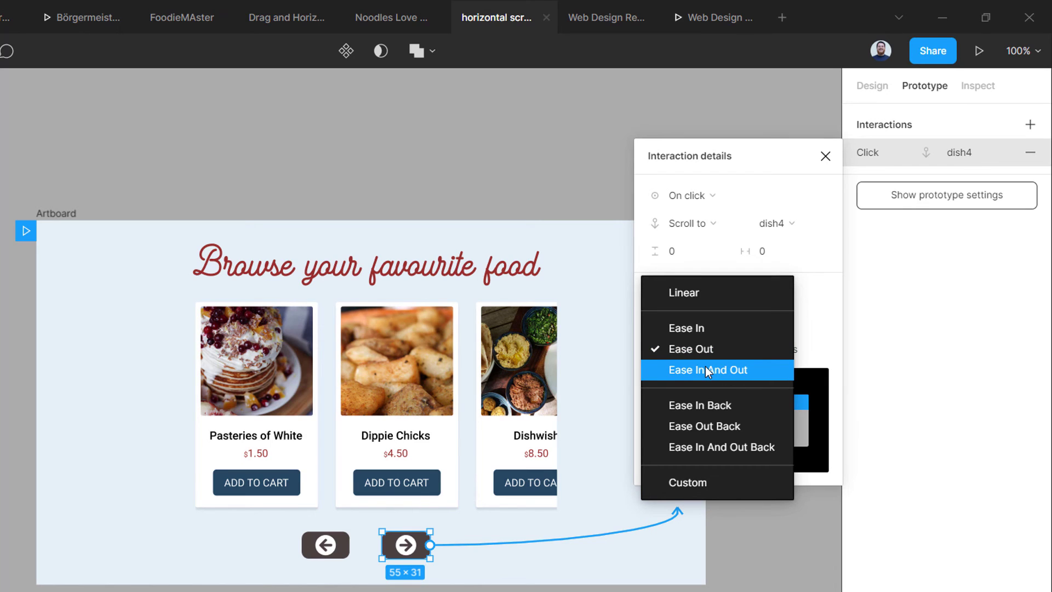
pyautogui.click(705, 368)
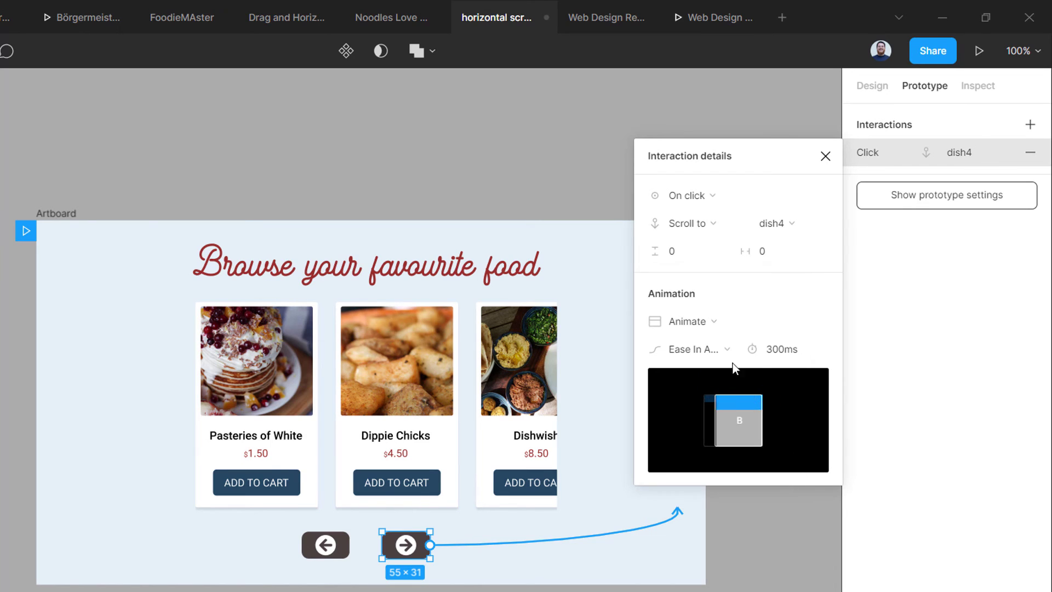
pyautogui.click(777, 350)
pyautogui.write('900')
pyautogui.press('Return')
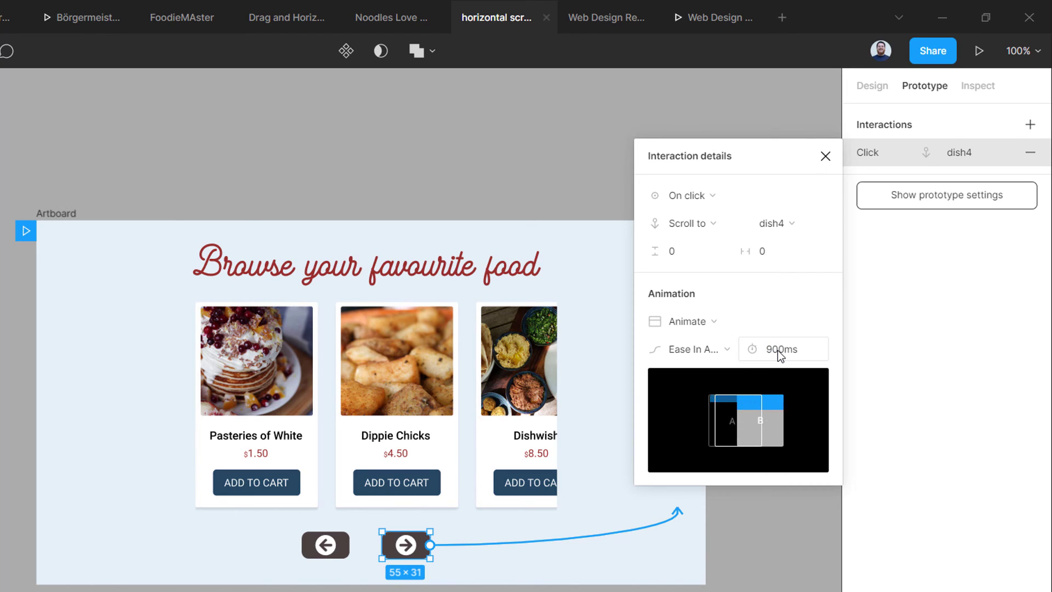
# Set the duration of the back arrow's scroll animation to dish1 to 600 ms.
pyautogui.click(325, 544)
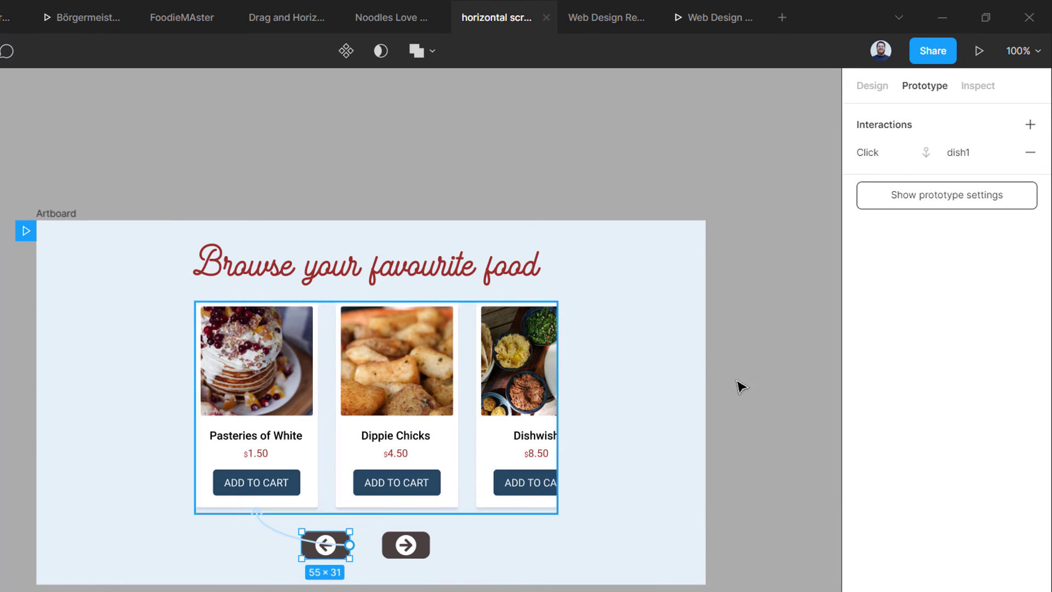
pyautogui.click(891, 153)
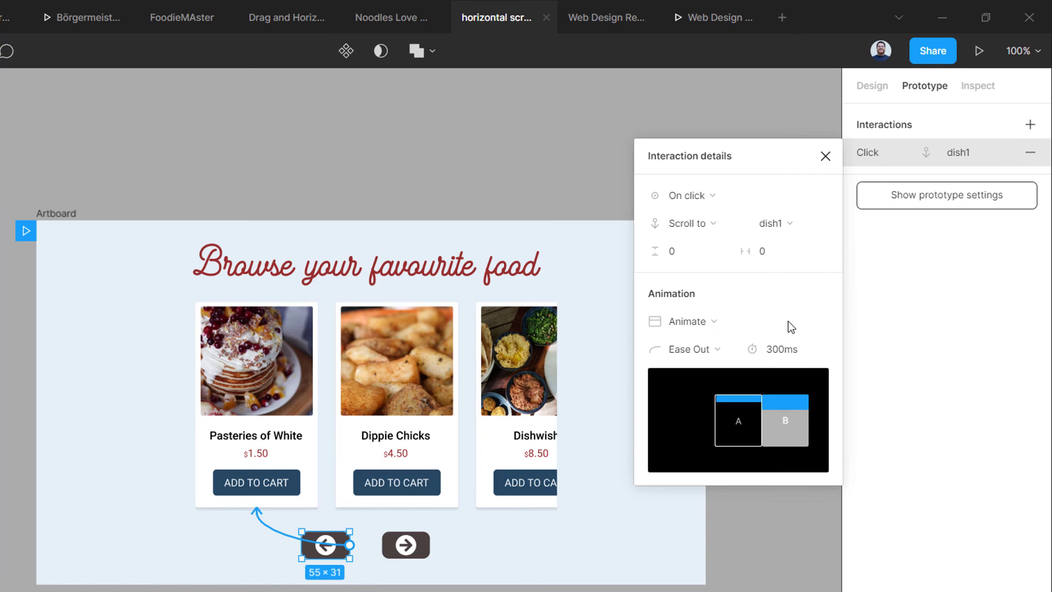
pyautogui.click(784, 351)
pyautogui.write('600')
pyautogui.press('Return')
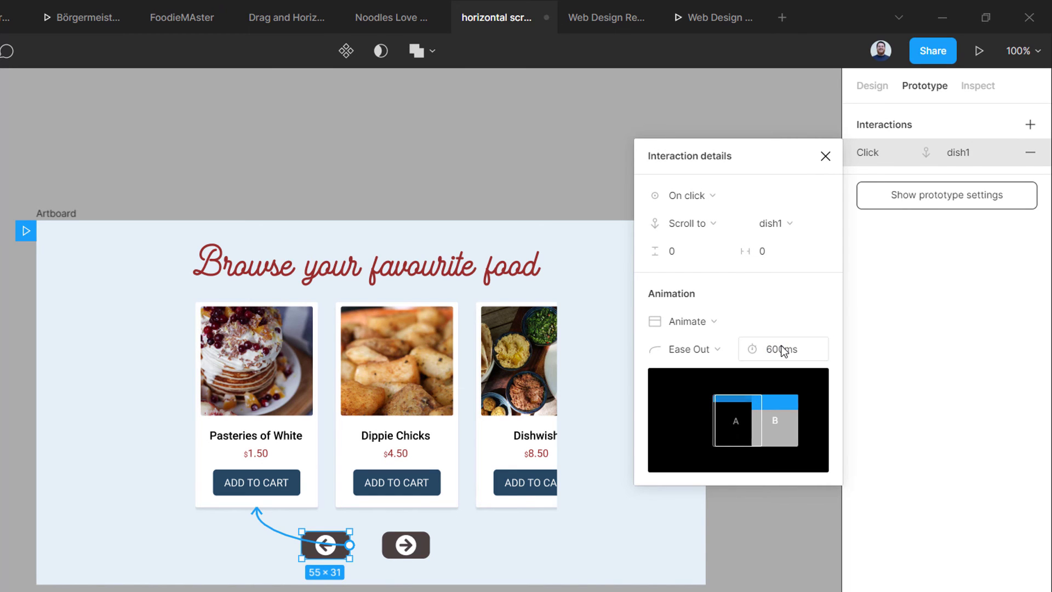
pyautogui.click(624, 570)
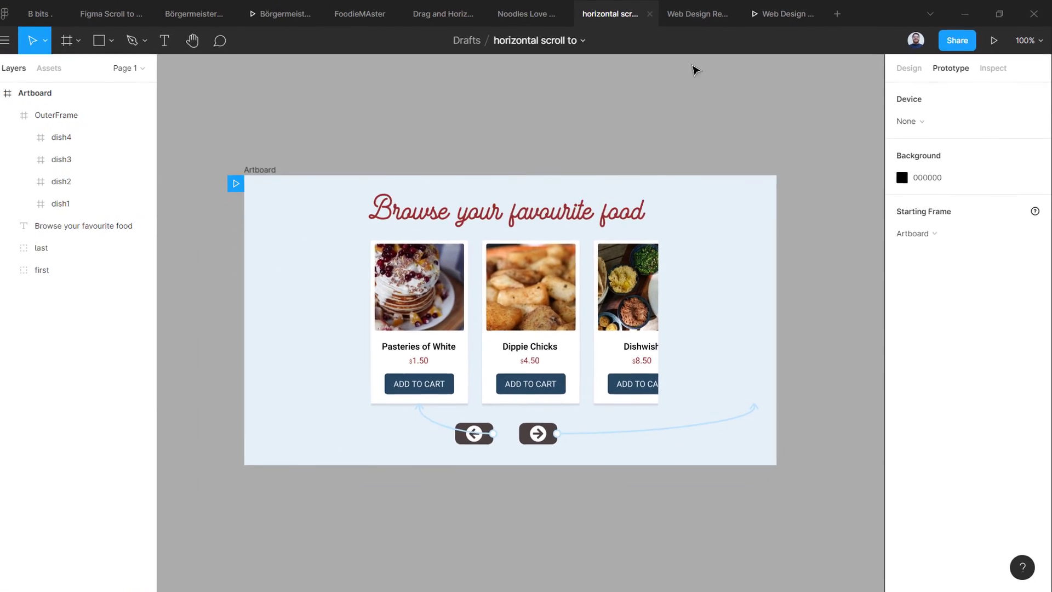
# Present the prototype and test scrolling the dish cards with the forward and back arrow buttons.
pyautogui.click(994, 39)
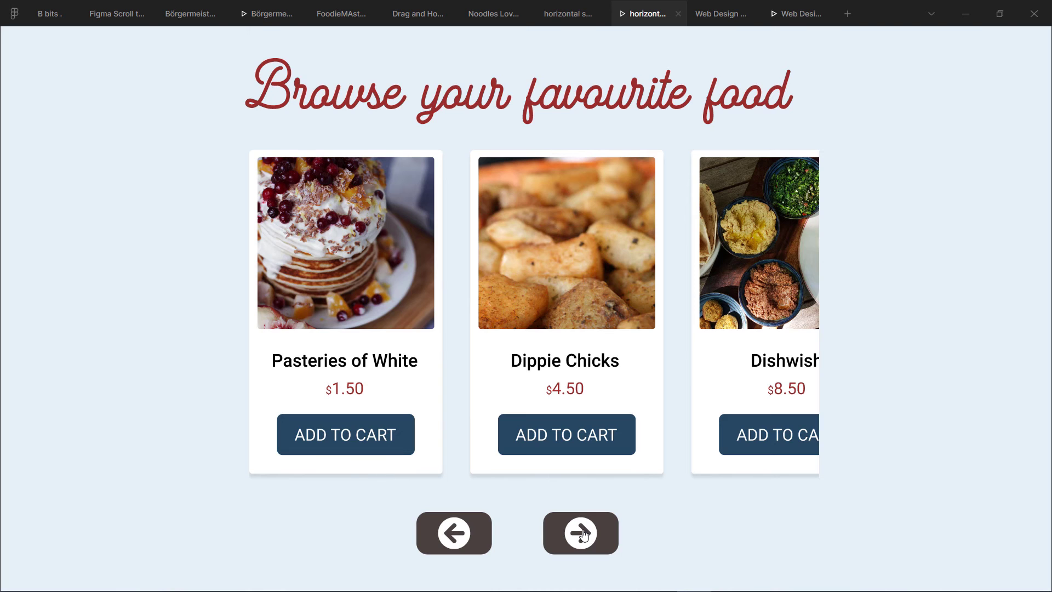
pyautogui.click(582, 534)
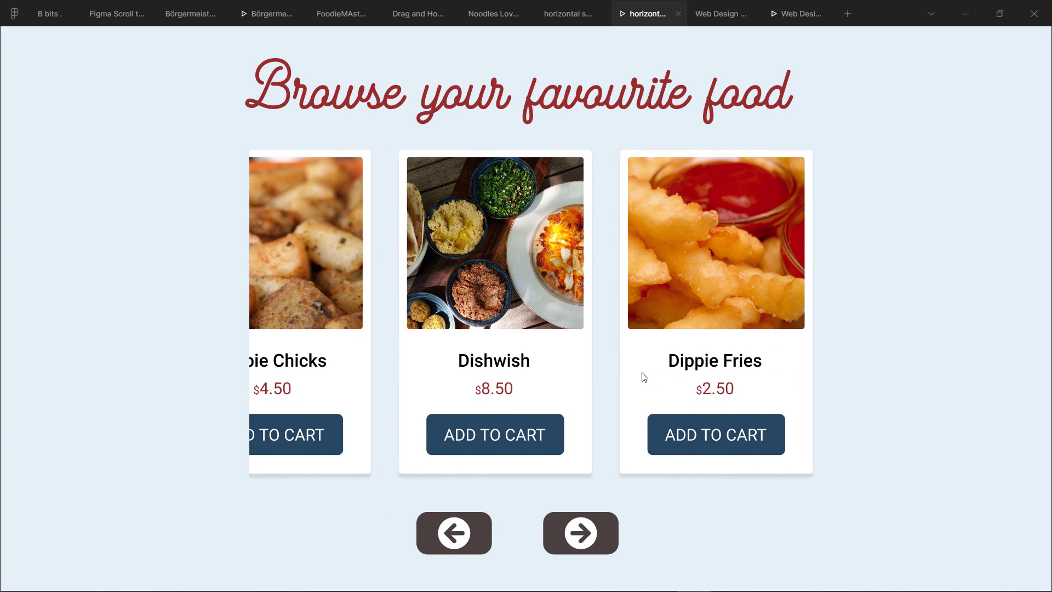
pyautogui.click(449, 536)
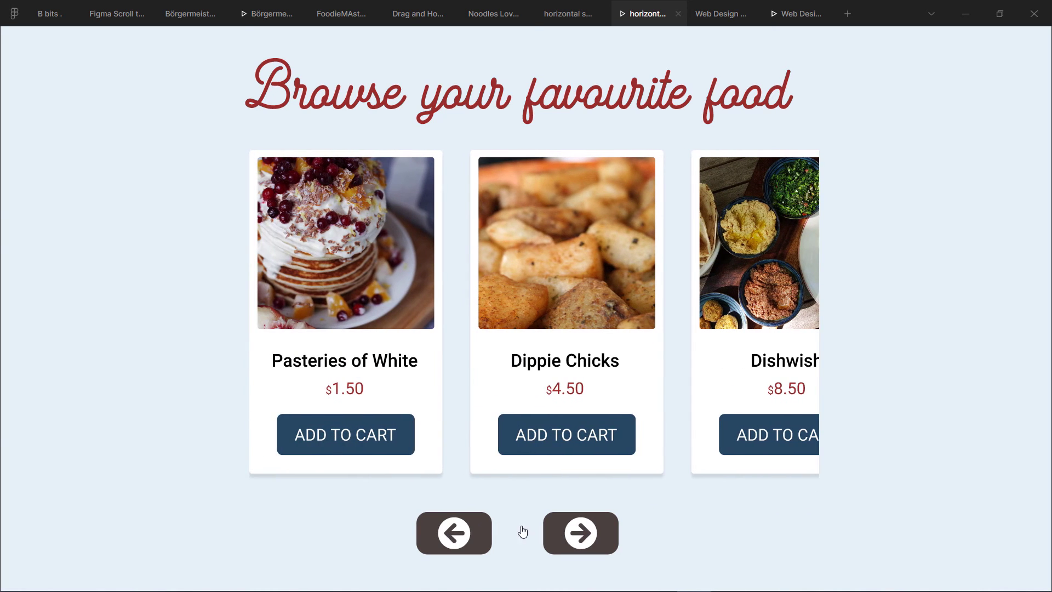
# Retest the forward and back arrows once more, close the prototype preview and return to the horizontal scroll to design file.
pyautogui.click(582, 532)
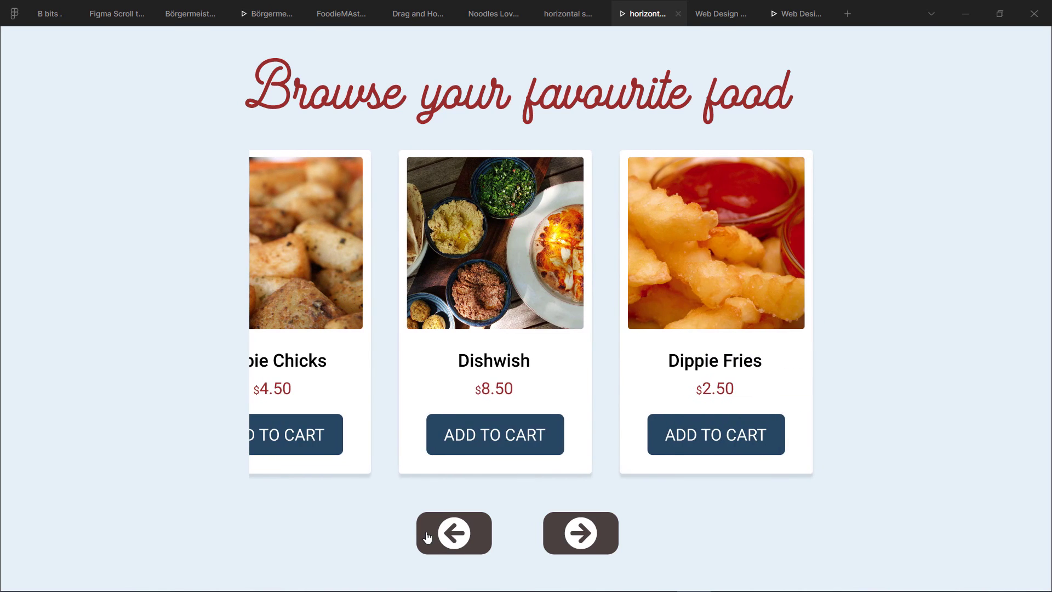
pyautogui.click(428, 536)
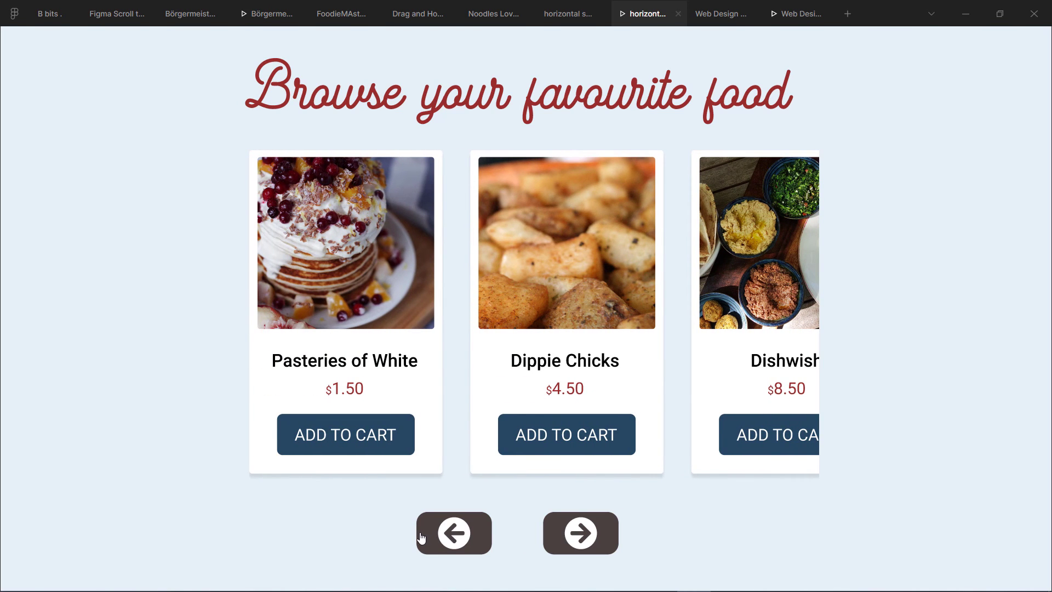
pyautogui.click(678, 15)
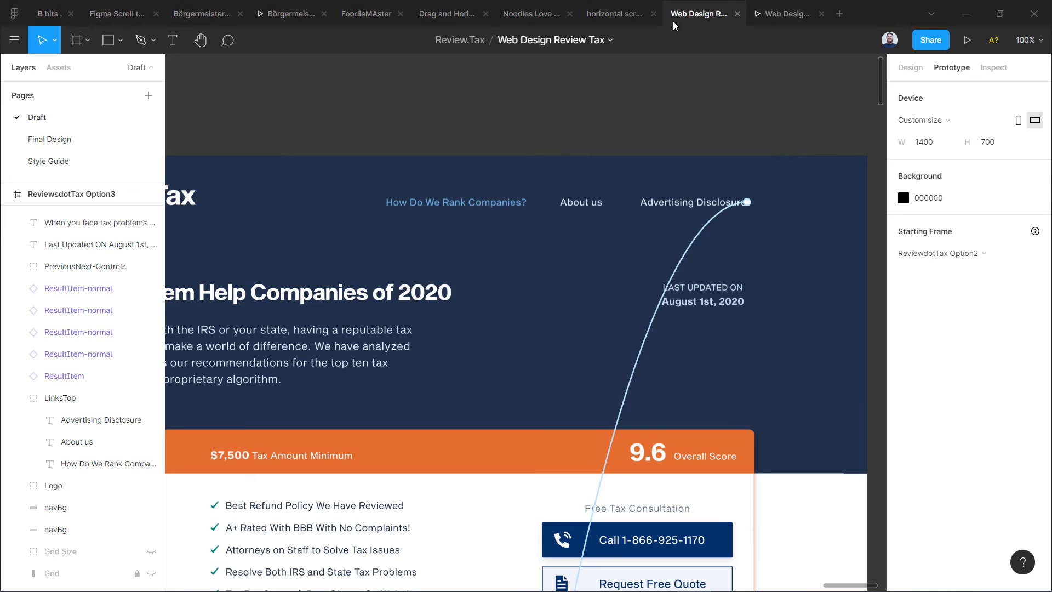
pyautogui.click(619, 19)
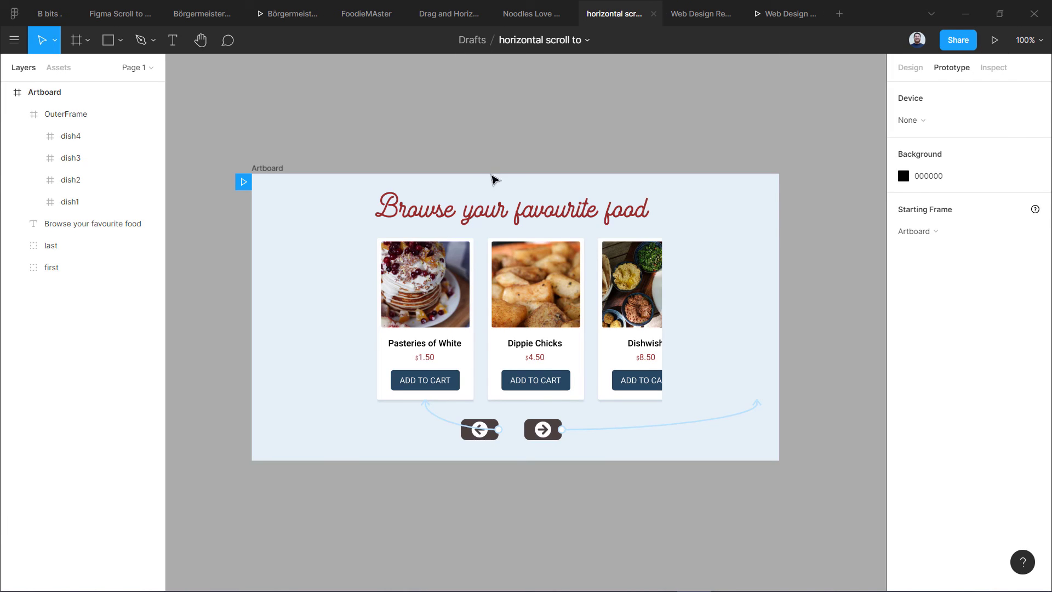
# Review the overflow behavior options of OuterFrame and keep Horizontal scrolling selected.
pyautogui.click(400, 310)
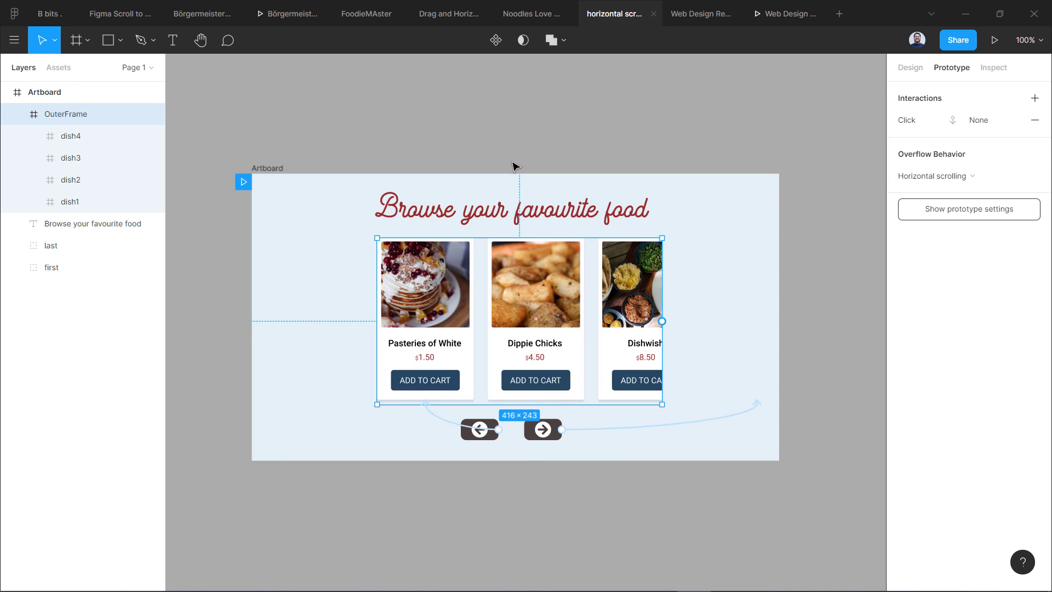
pyautogui.click(923, 176)
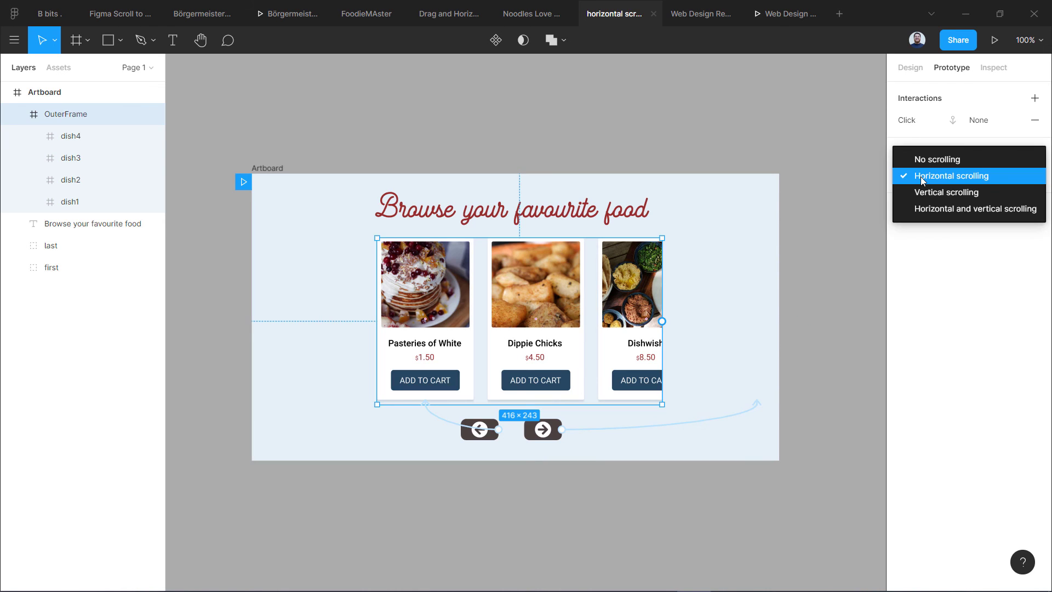
pyautogui.click(924, 177)
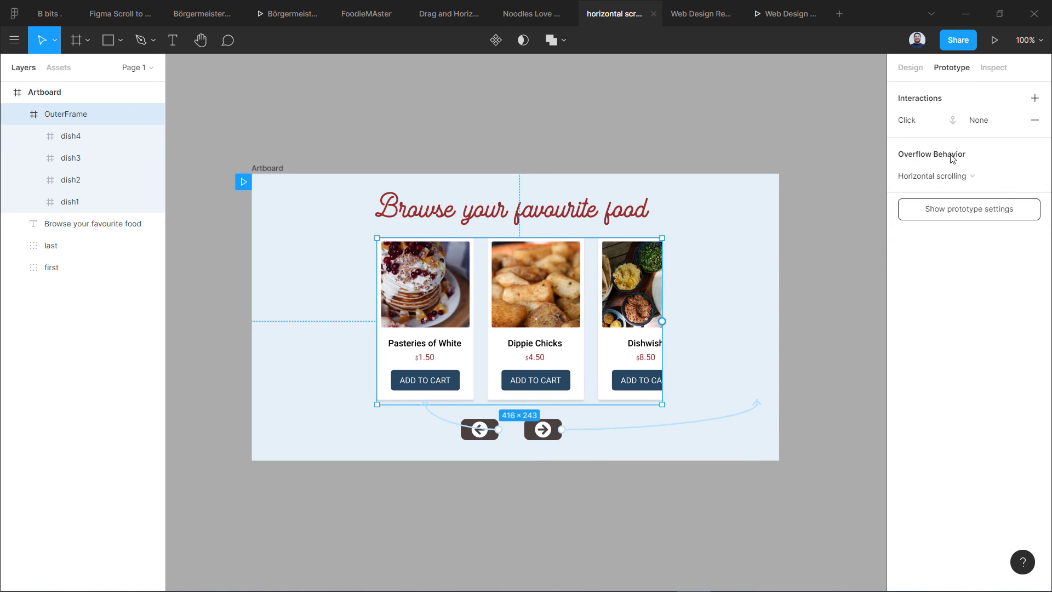